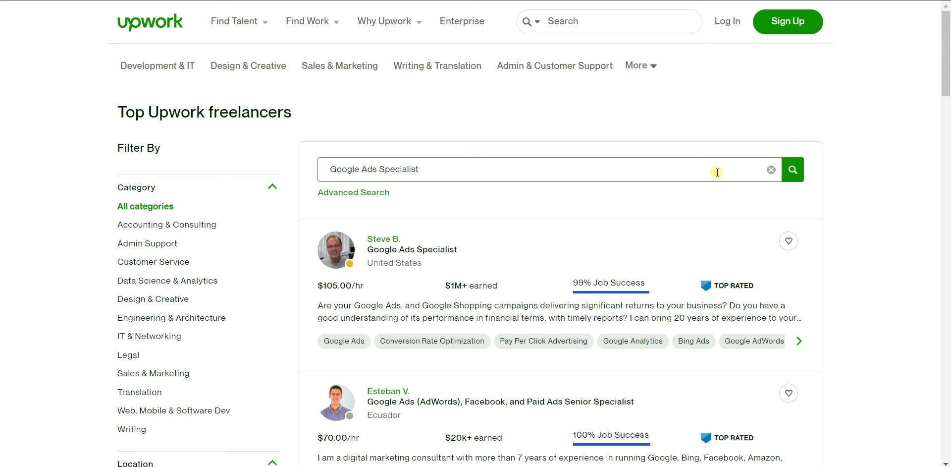
Open the Upwork sign-up form and register with the existing Google account.
click(632, 218)
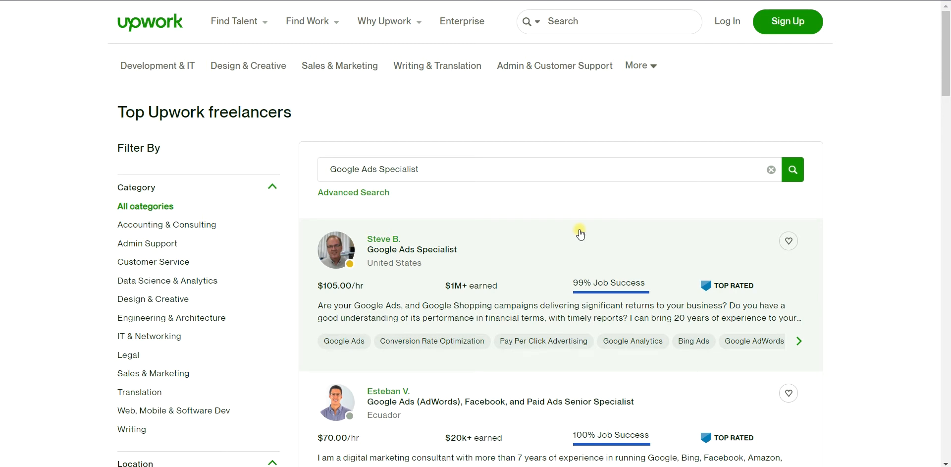
click(790, 29)
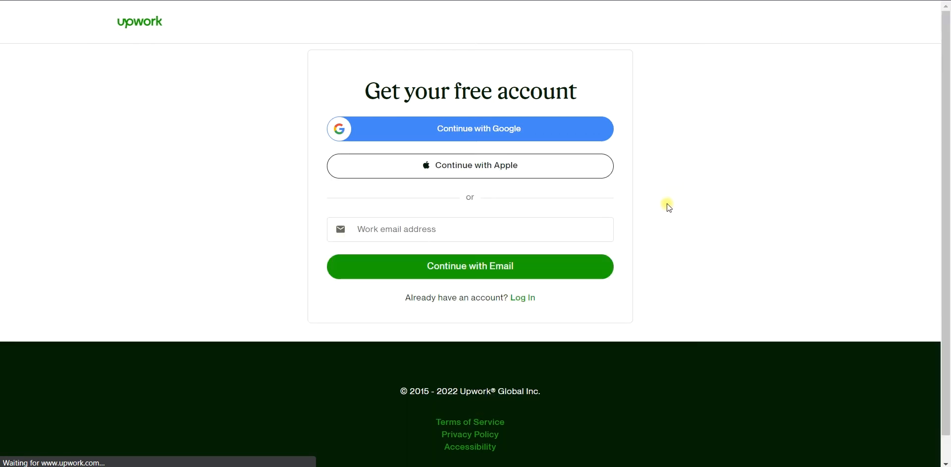
click(470, 129)
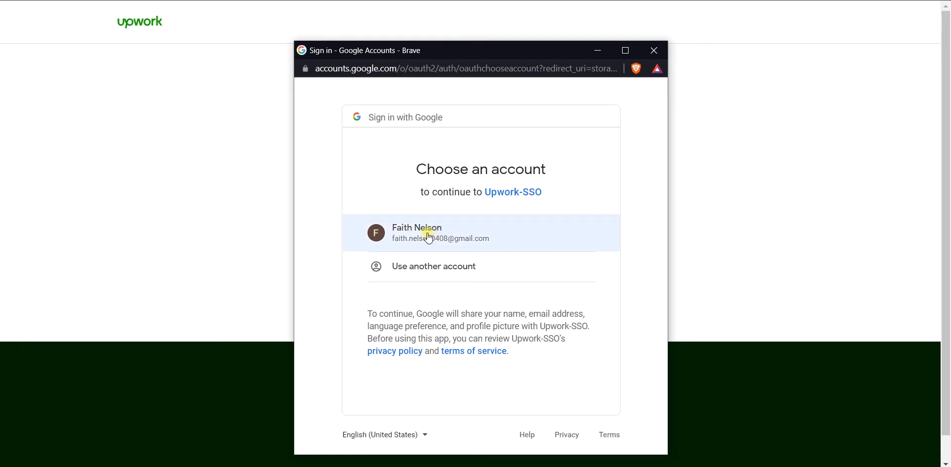
click(428, 234)
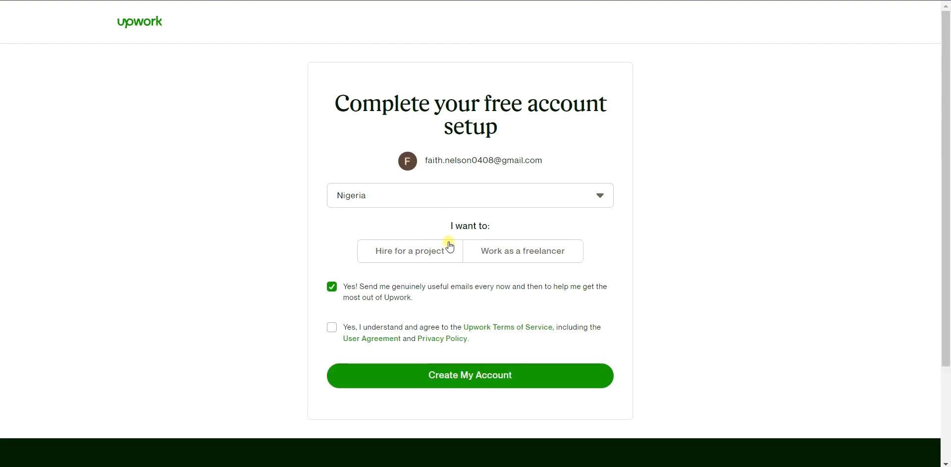
Choose Work as a freelancer with Nigeria as the country, agree to the terms and try to create the account.
click(515, 251)
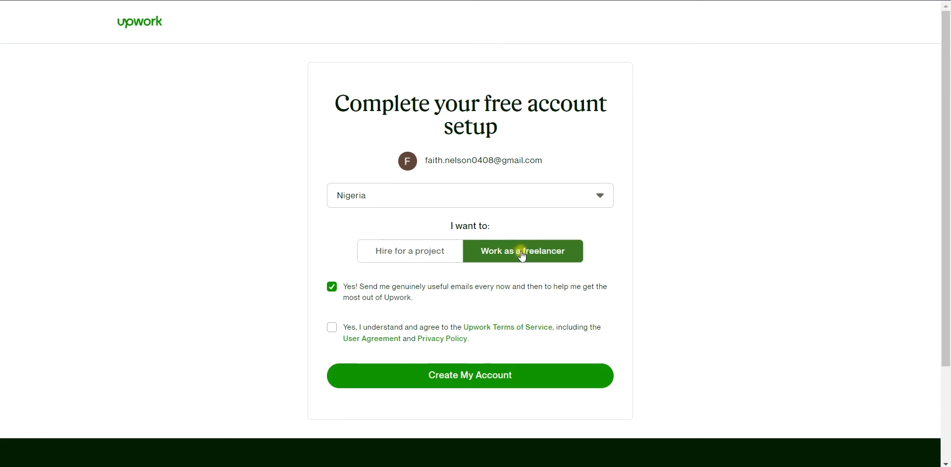
click(455, 256)
click(492, 249)
click(460, 257)
click(485, 249)
click(457, 251)
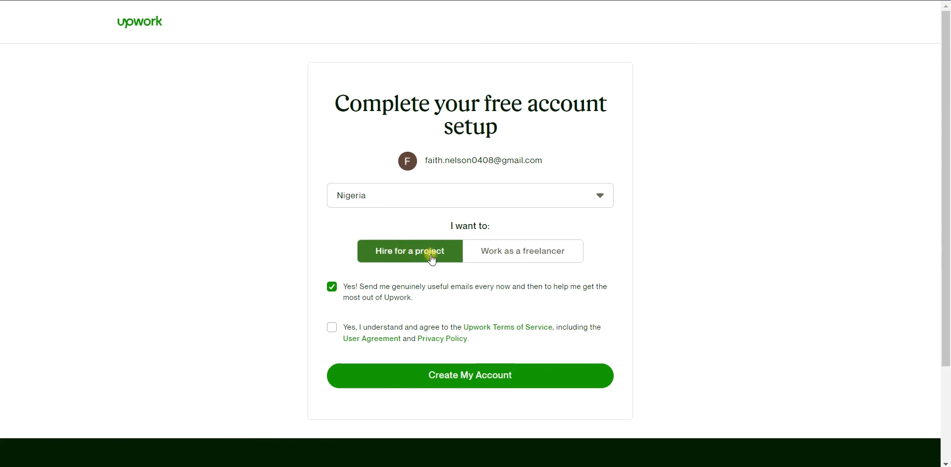
click(465, 256)
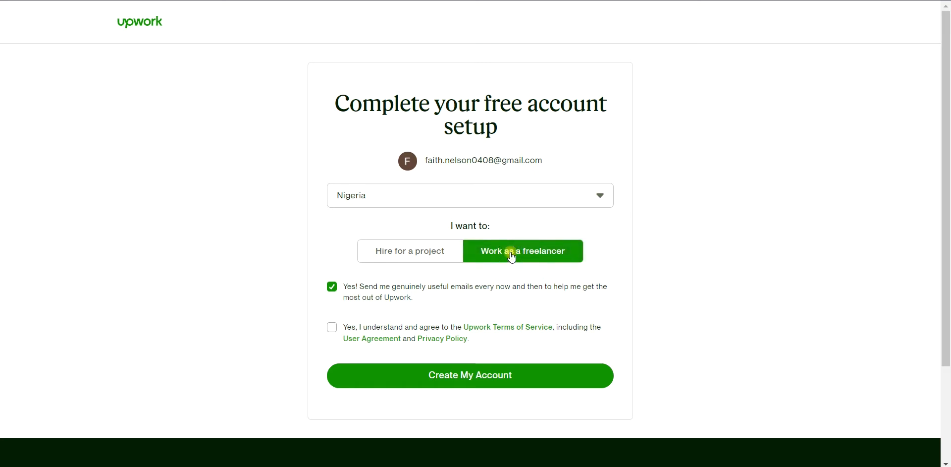
click(550, 199)
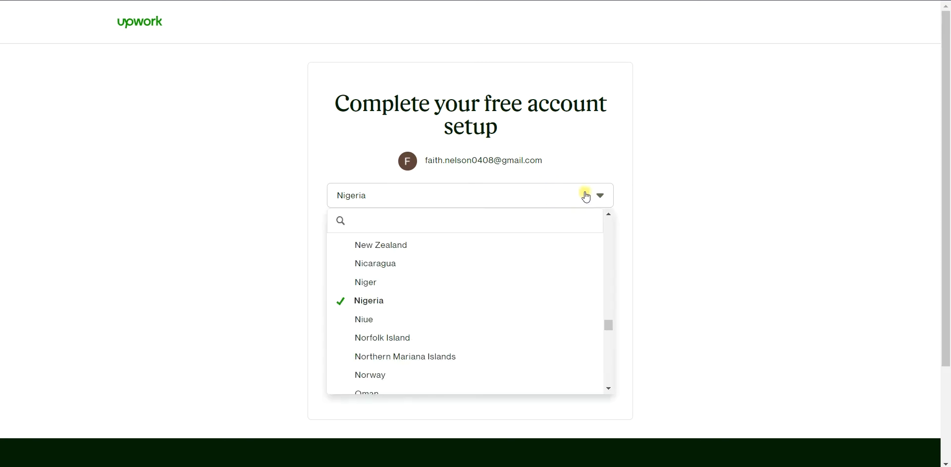
click(661, 204)
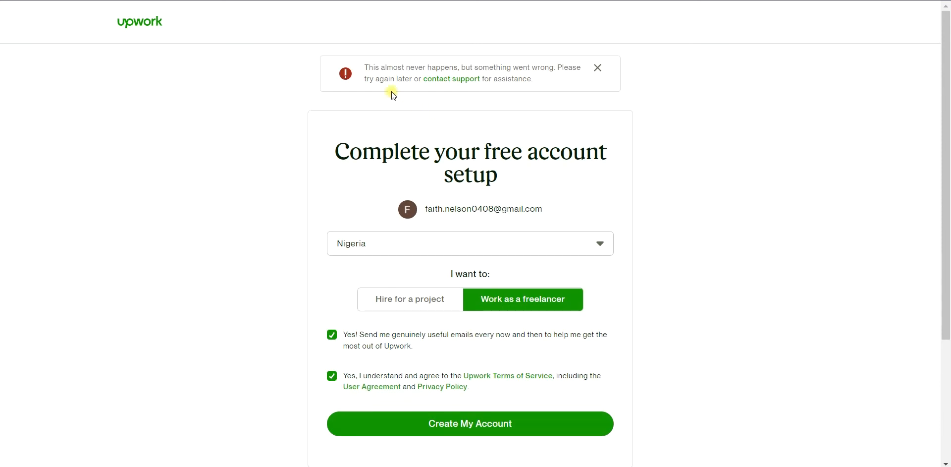
Try creating the account again and open the contact support link from the error notice.
drag(369, 68, 394, 68)
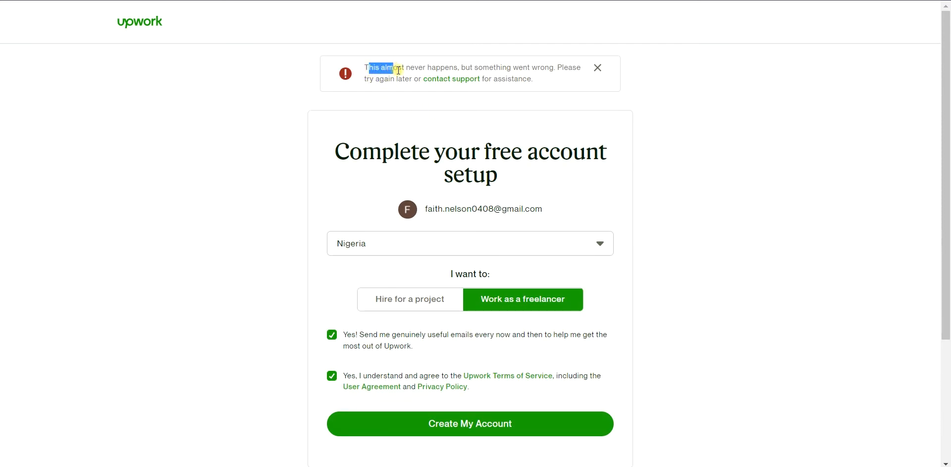
click(472, 427)
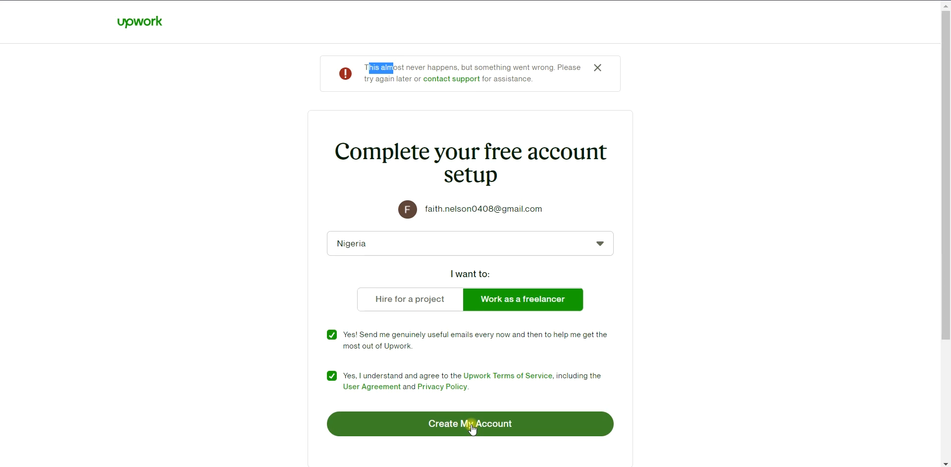
click(599, 68)
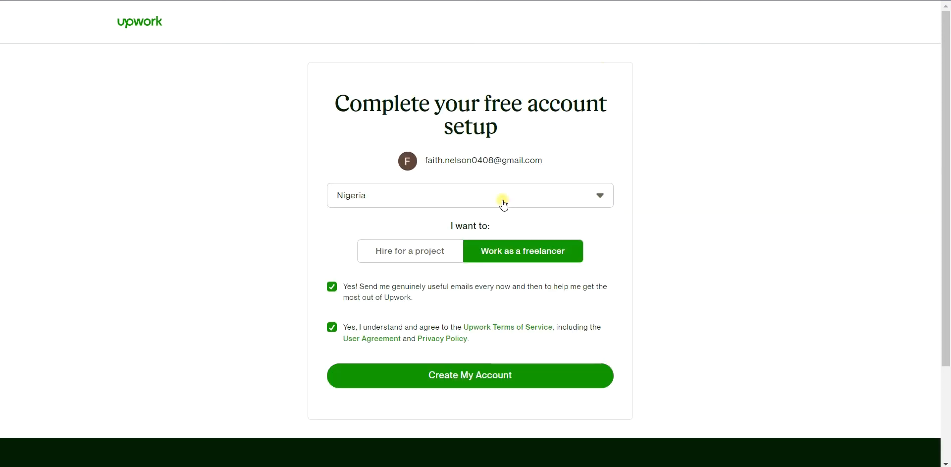
click(17, 1)
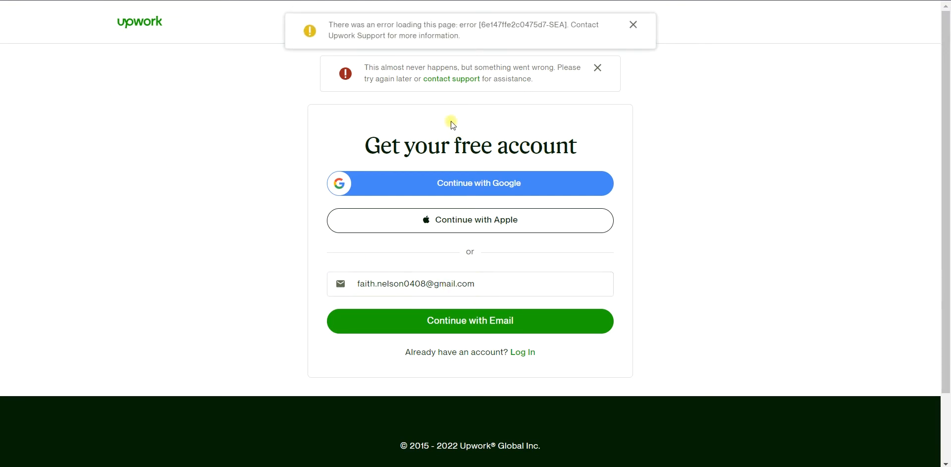
click(446, 79)
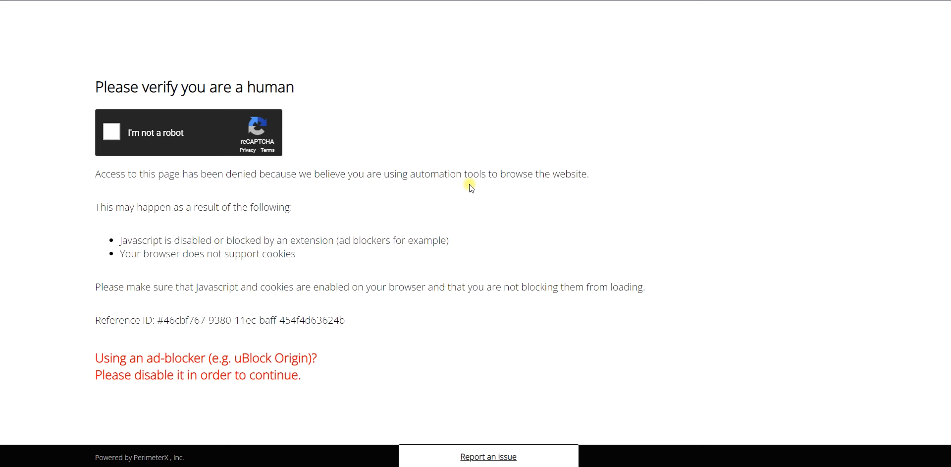
Complete the human verification by selecting all images with crosswalks and submitting them.
click(112, 132)
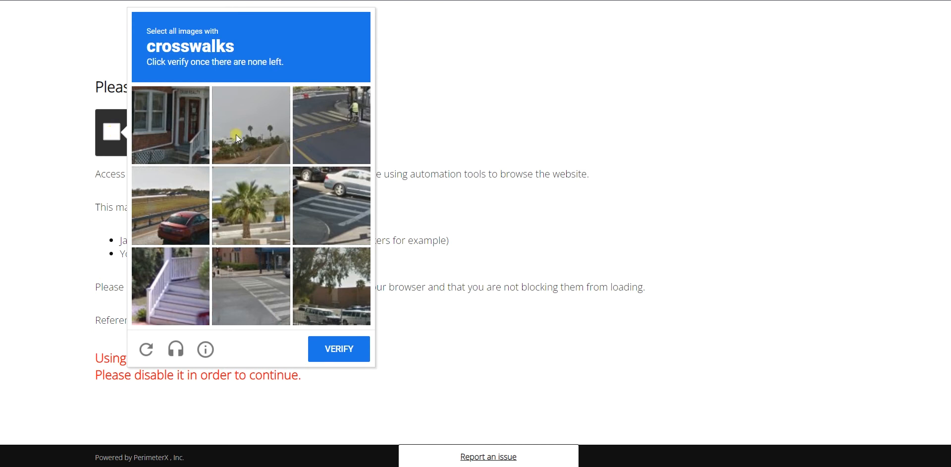
click(320, 134)
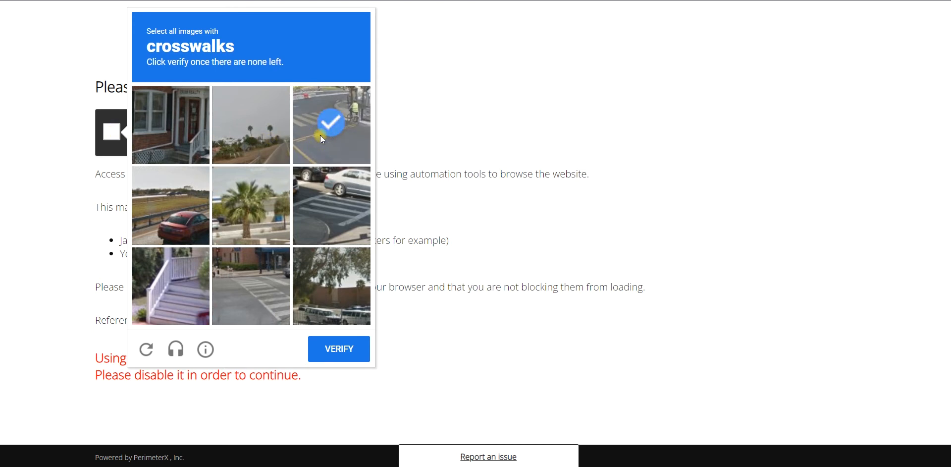
click(334, 206)
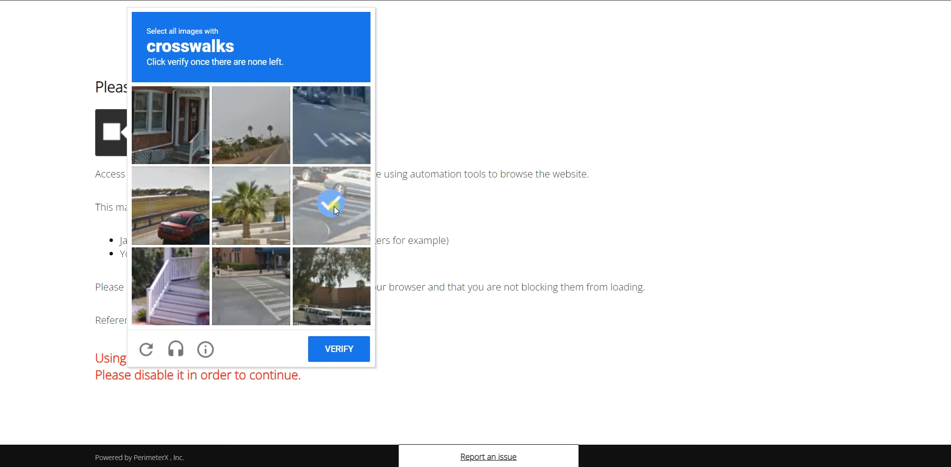
click(267, 286)
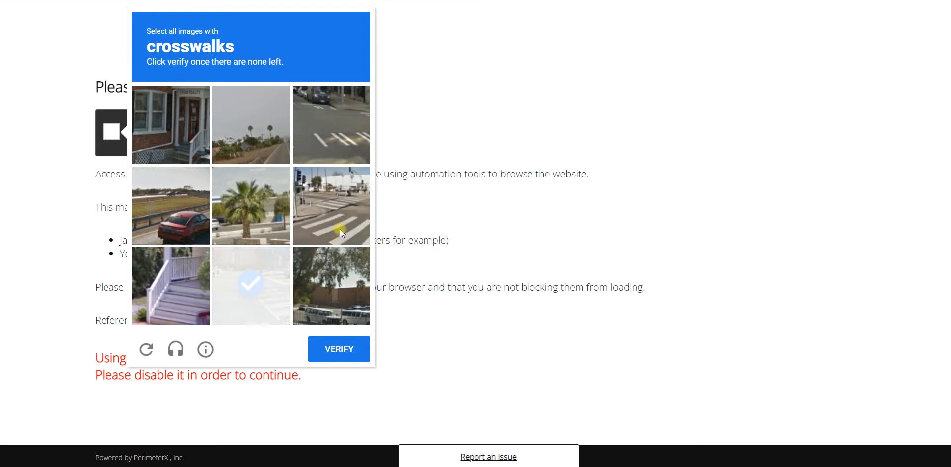
click(342, 227)
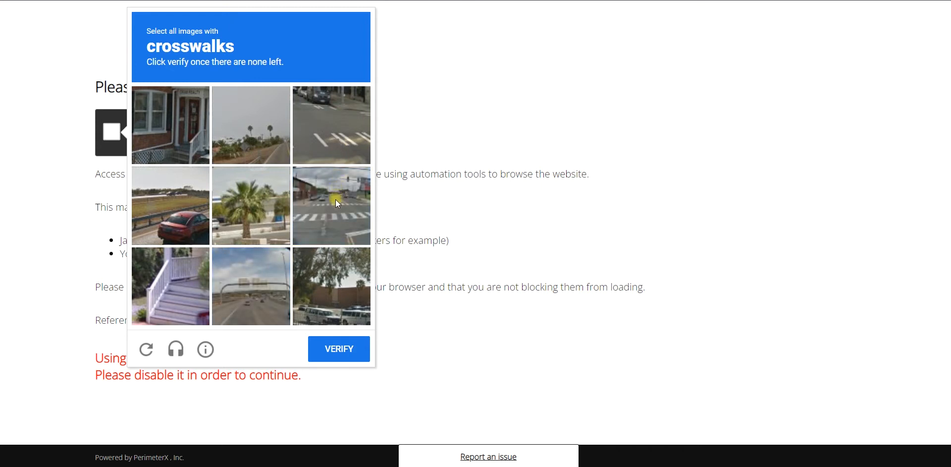
click(335, 203)
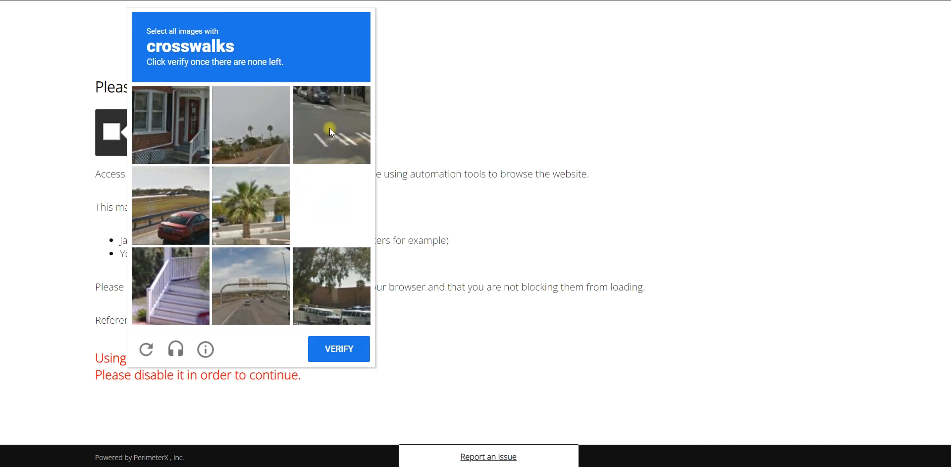
click(339, 349)
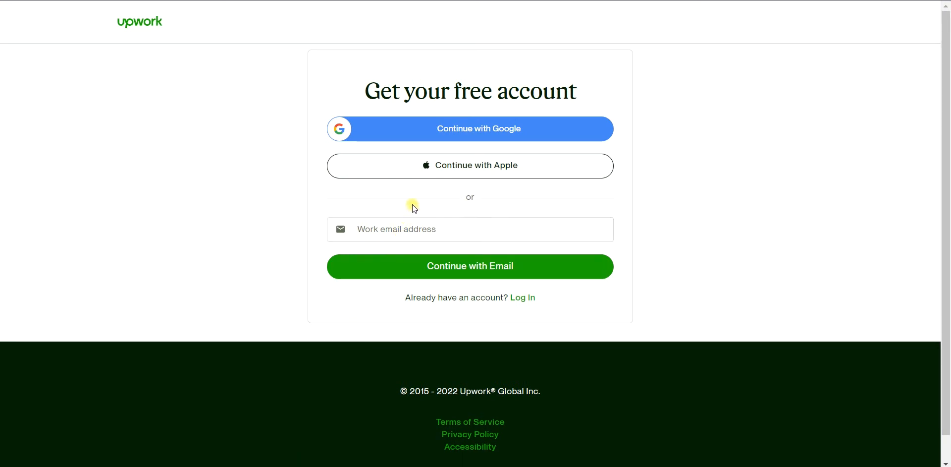
Sign up with Google again, choose Work as a freelancer, agree to the Terms of Service and create the account.
click(446, 128)
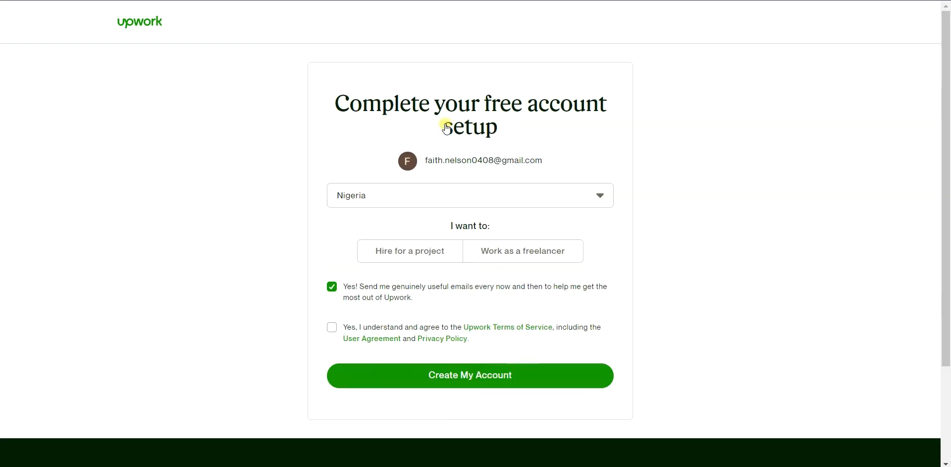
click(515, 260)
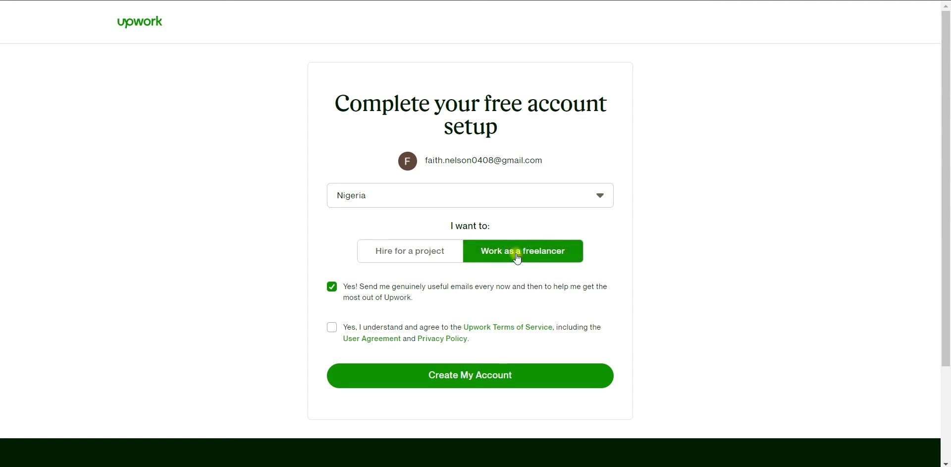
click(332, 327)
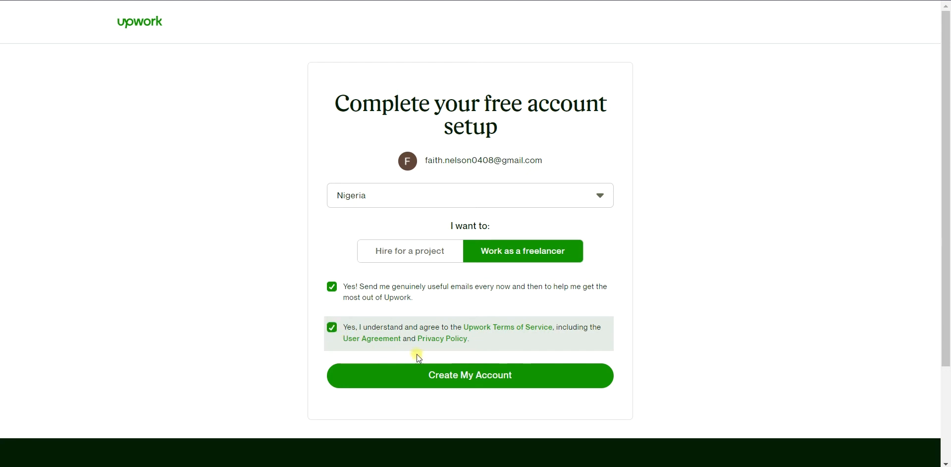
click(456, 375)
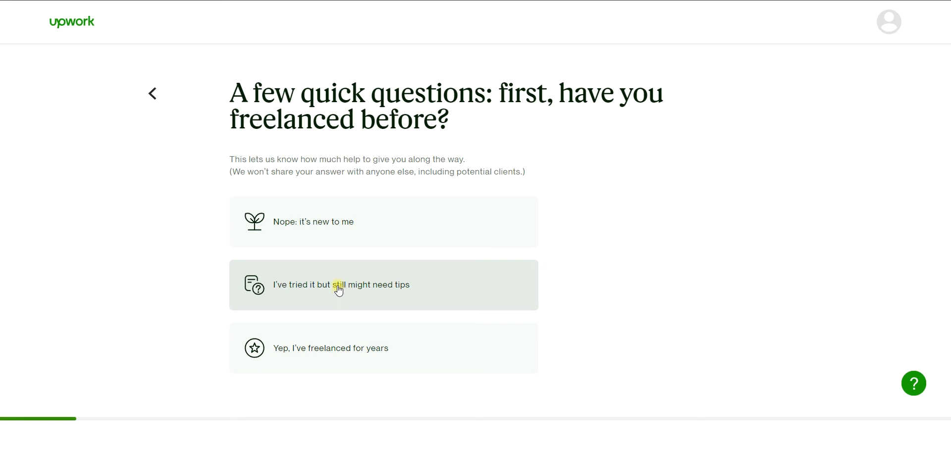
Answer that freelancing is new to me and set the biggest goal to making money on the side.
click(324, 231)
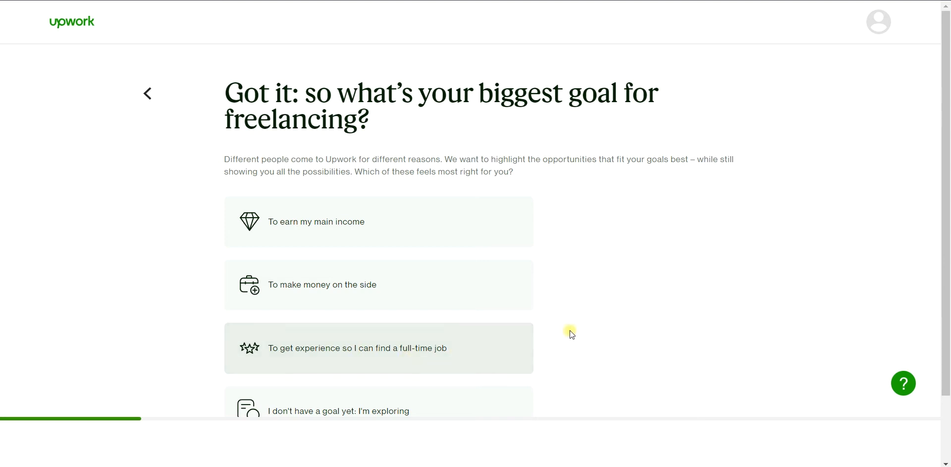
scroll(574, 331, down, 2)
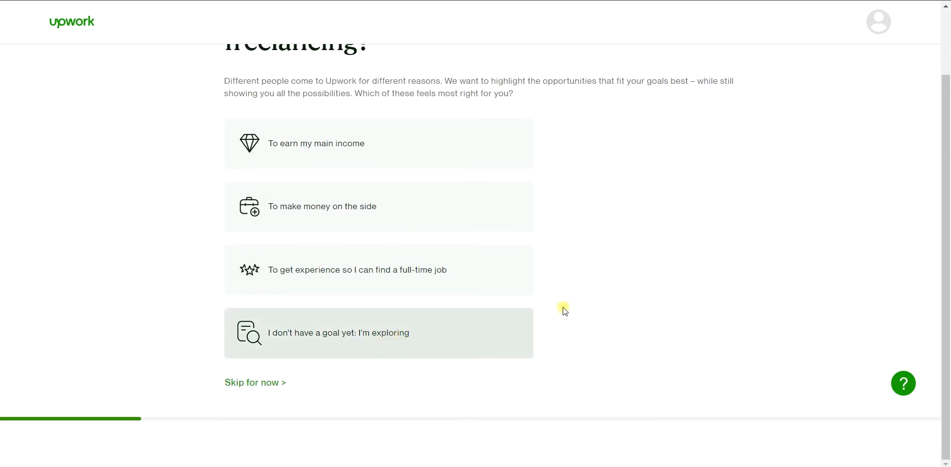
scroll(585, 302, up, 2)
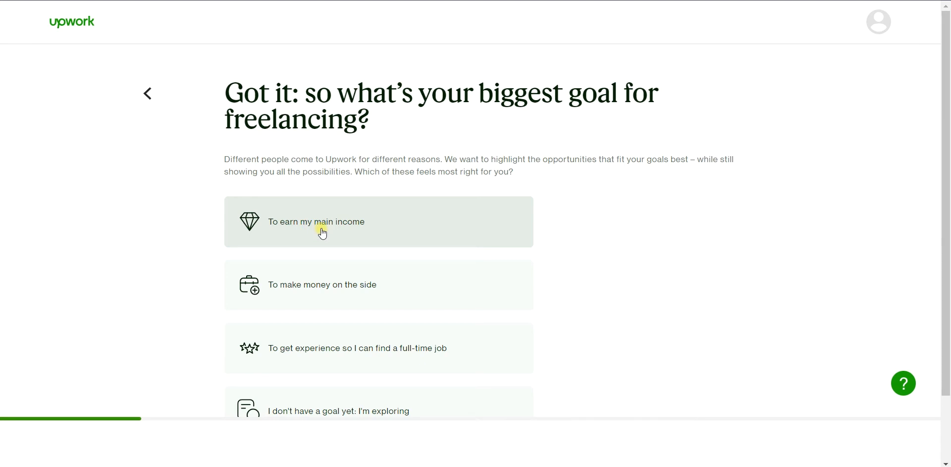
click(324, 297)
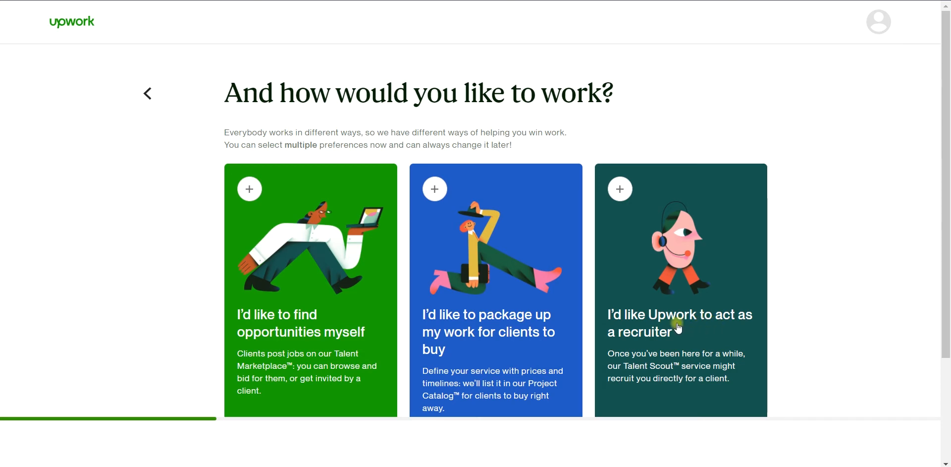
Select all three ways of working and choose to fill out the profile manually.
click(639, 329)
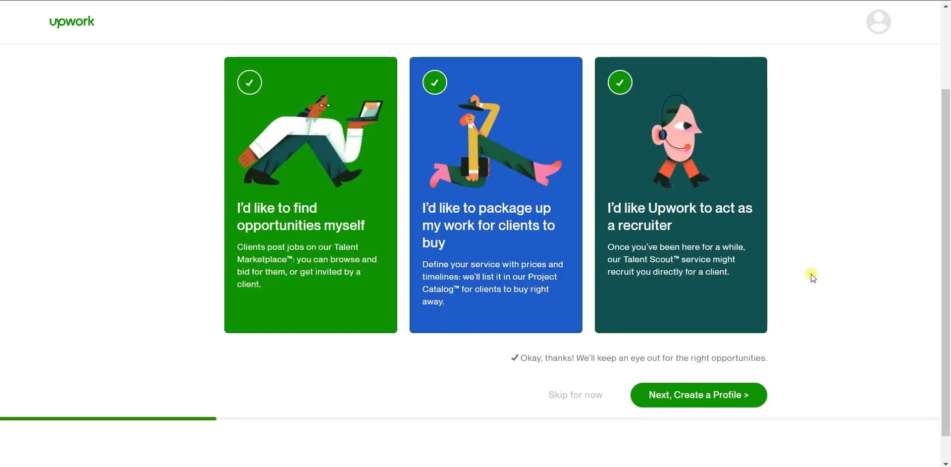
scroll(811, 276, up, 3)
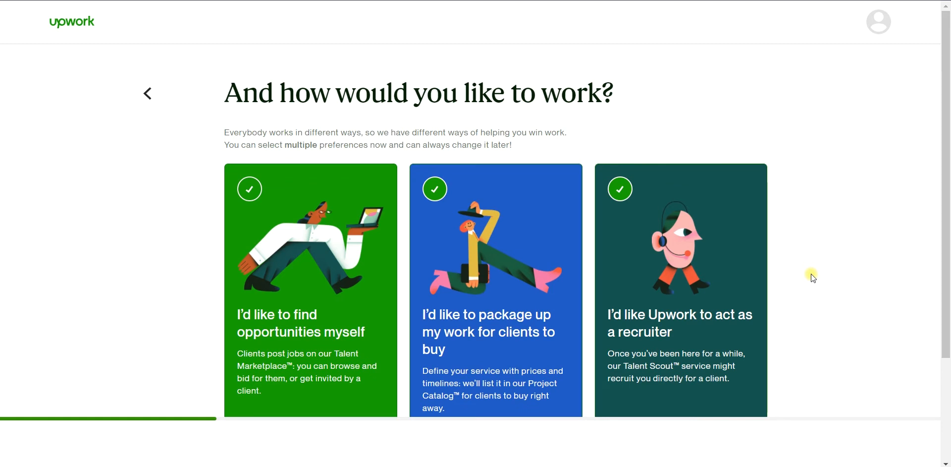
scroll(811, 274, down, 1)
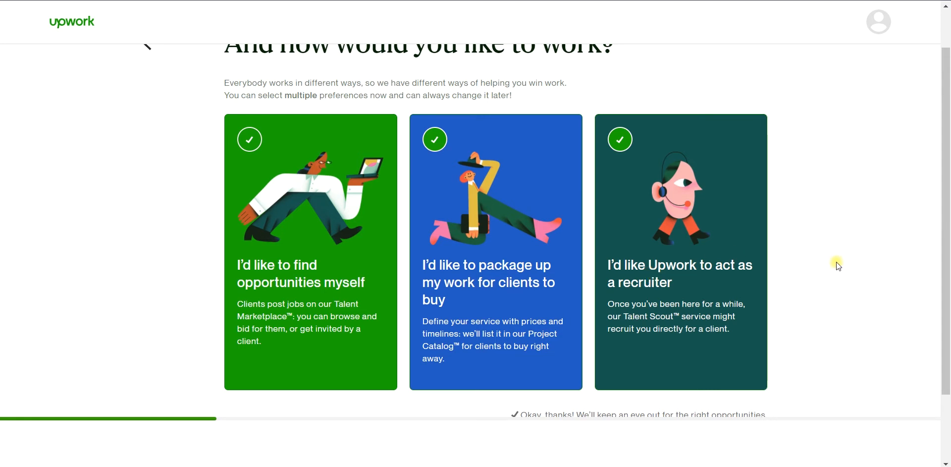
scroll(836, 263, down, 2)
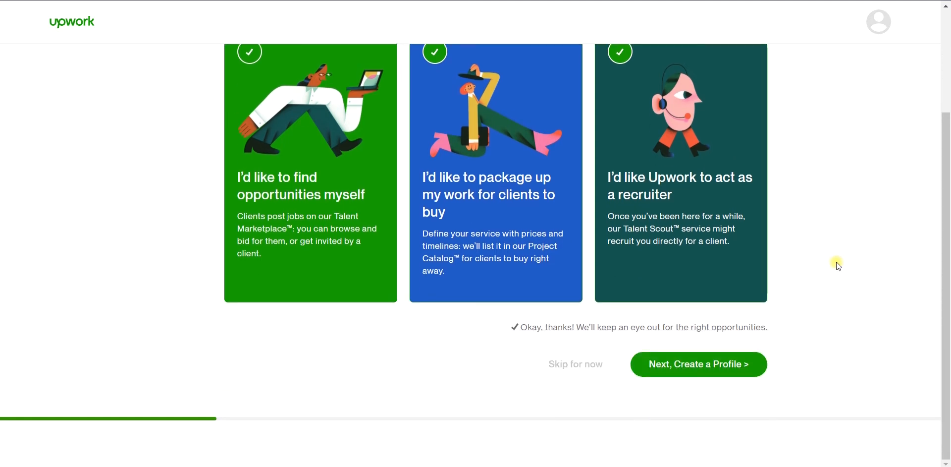
click(700, 372)
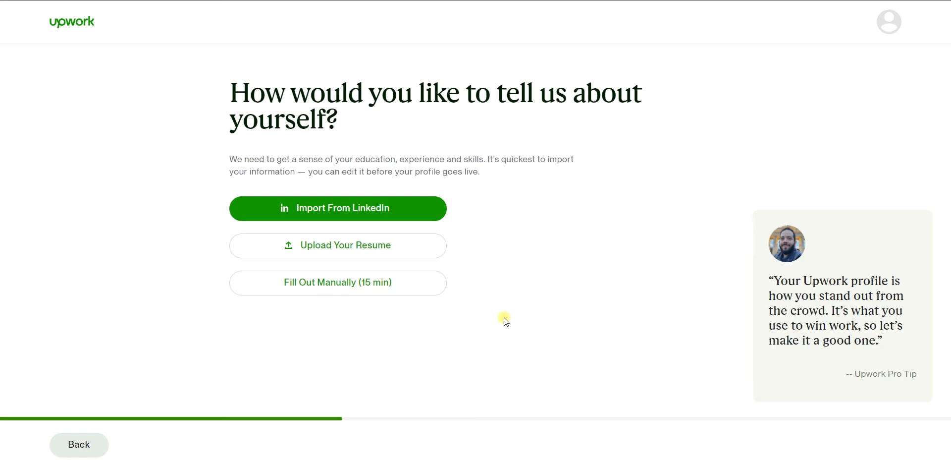
click(325, 287)
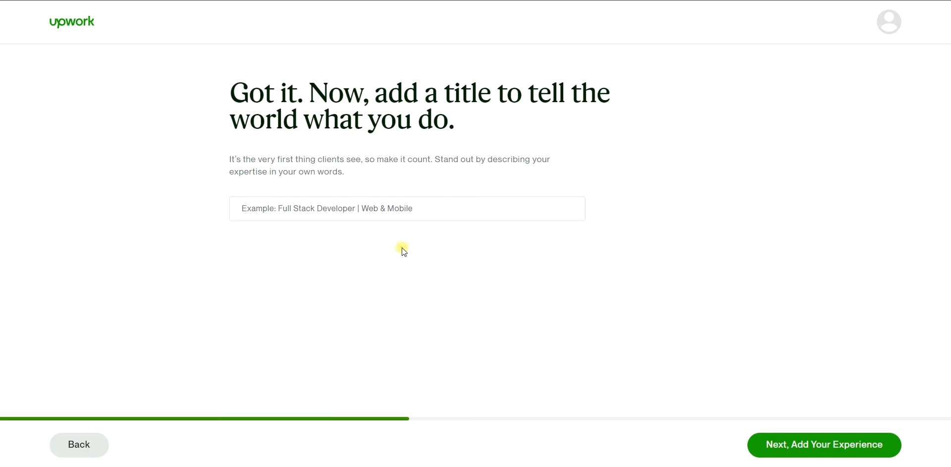
Enter Social Media Ads Manager as the profile title.
click(360, 206)
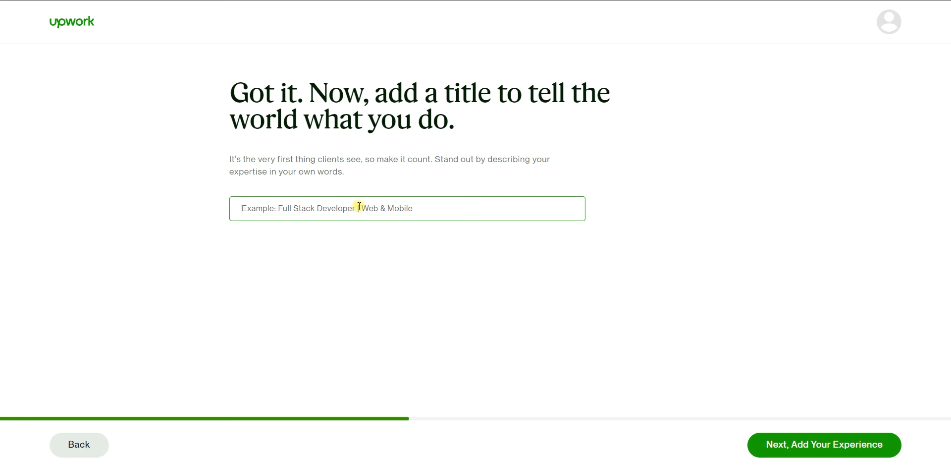
text(ds)
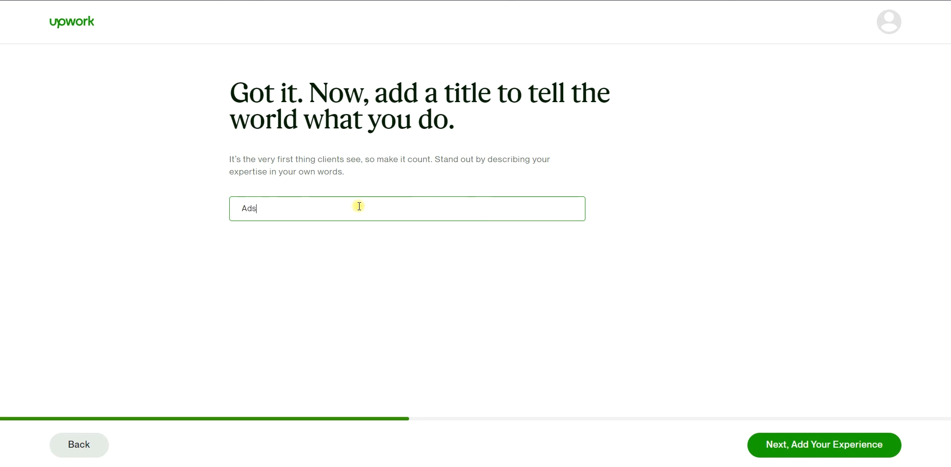
text( Manager)
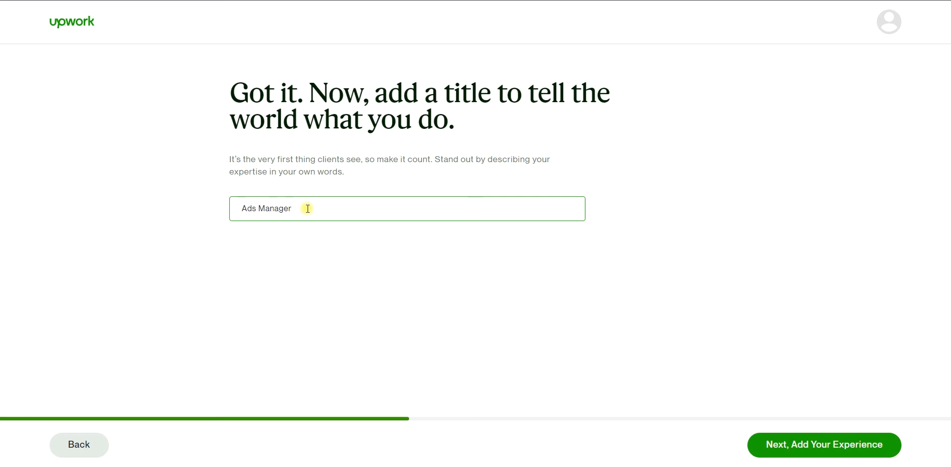
click(240, 208)
text(Social Med)
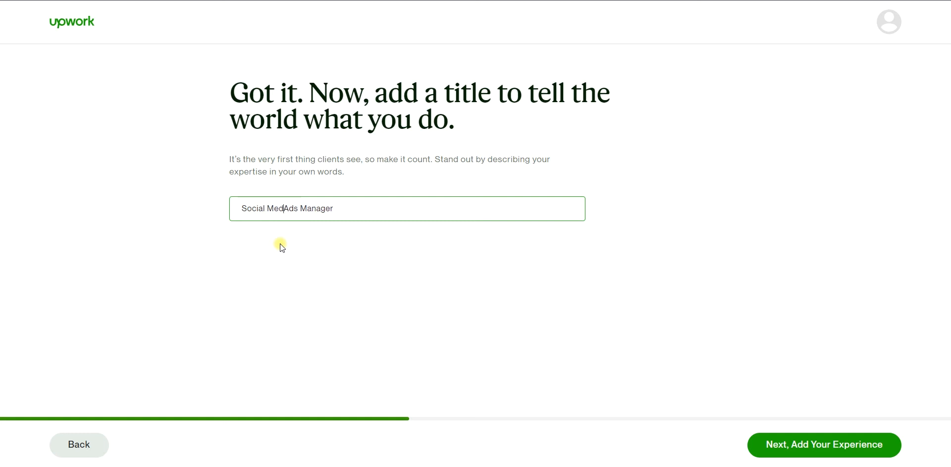
text(s)
key(BackSpace)
text(ia)
click(415, 212)
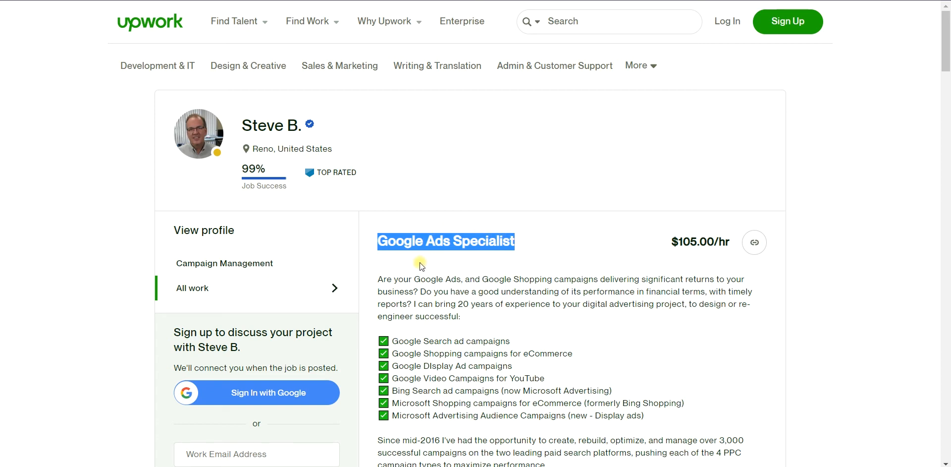
scroll(452, 279, down, 6)
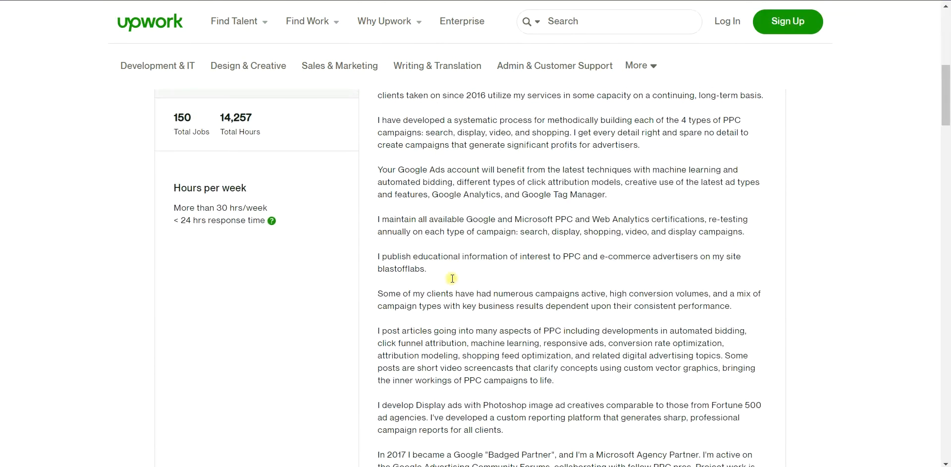
scroll(452, 279, up, 4)
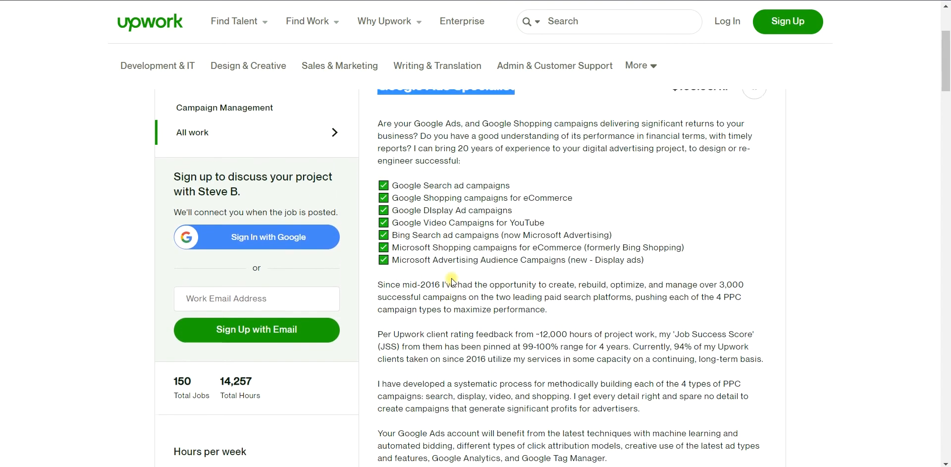
scroll(452, 279, up, 3)
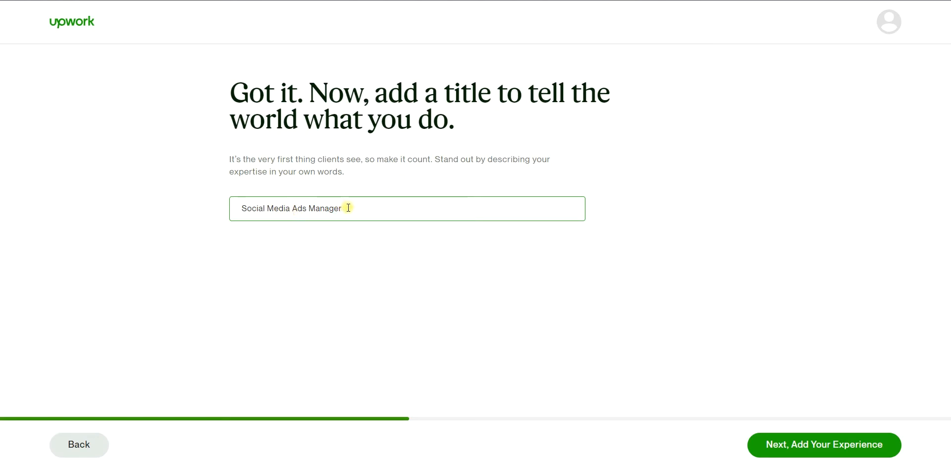
Replace the profile title with Google Ads Specialist and continue to the work experience page.
drag(348, 208, 256, 222)
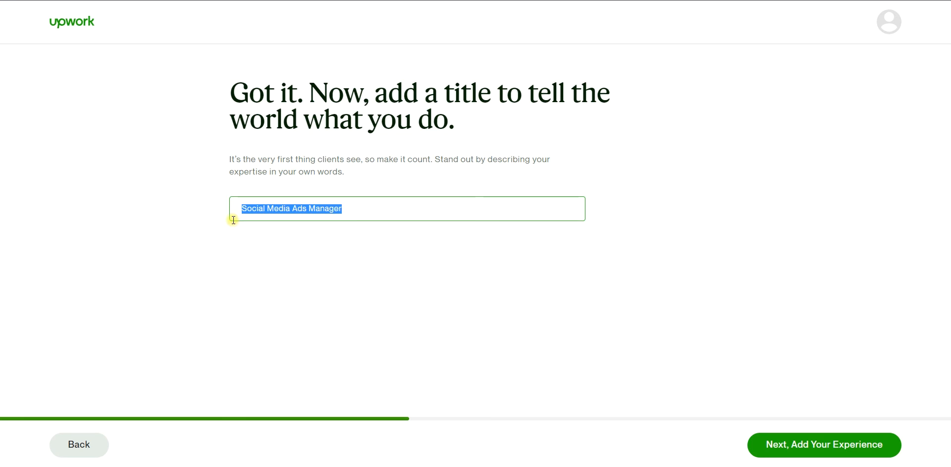
text(Googl)
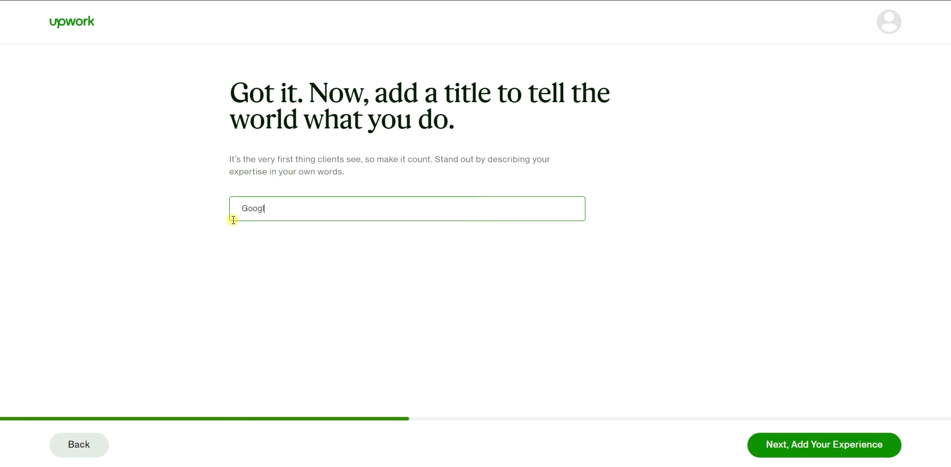
text(re Ads Speciali)
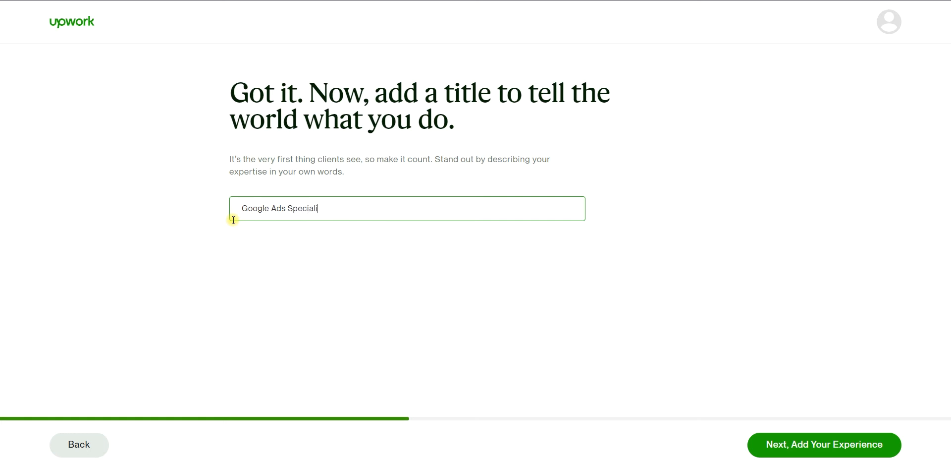
text(st)
click(818, 445)
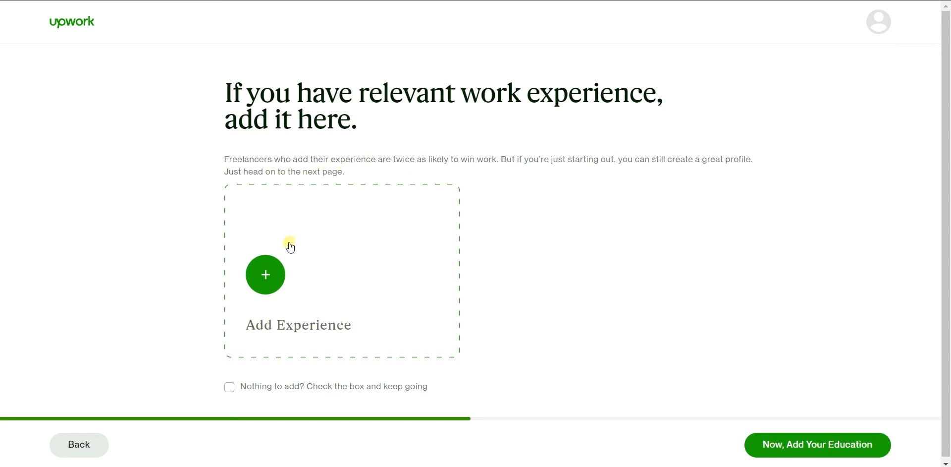
Add a work experience entry with title Social Media Ads Manager, company Digital Agate Limited and location Abuja.
click(267, 276)
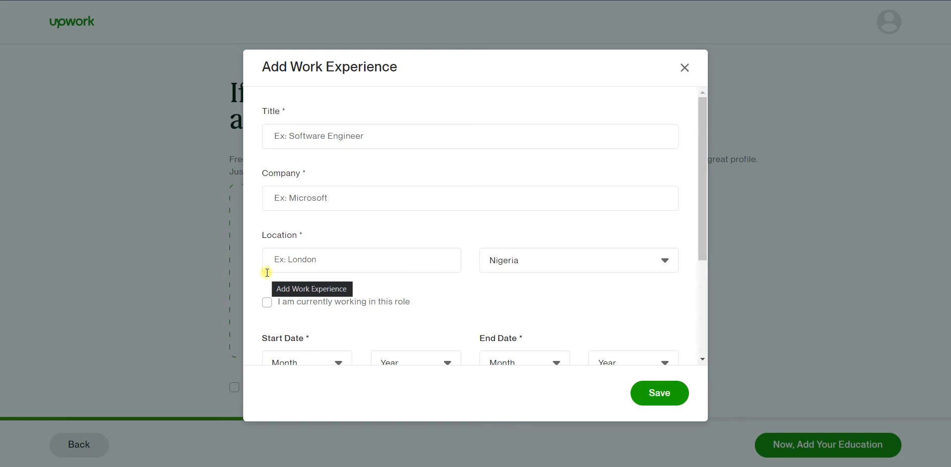
click(308, 129)
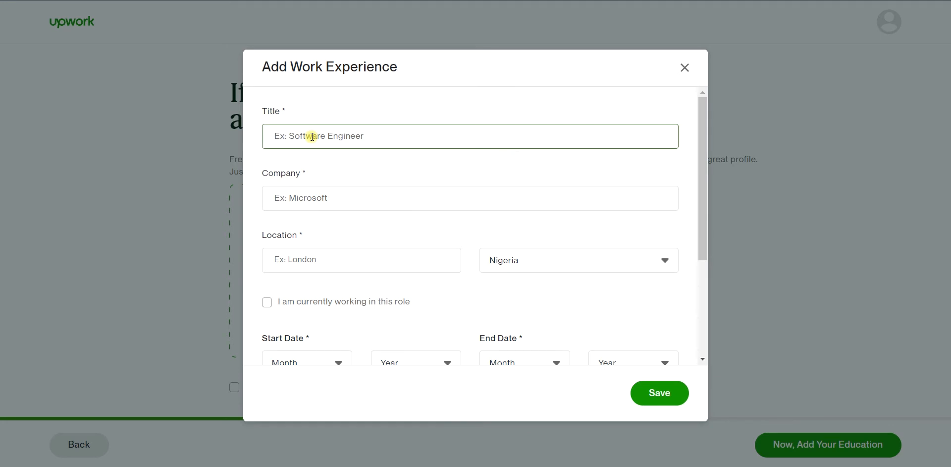
text(S)
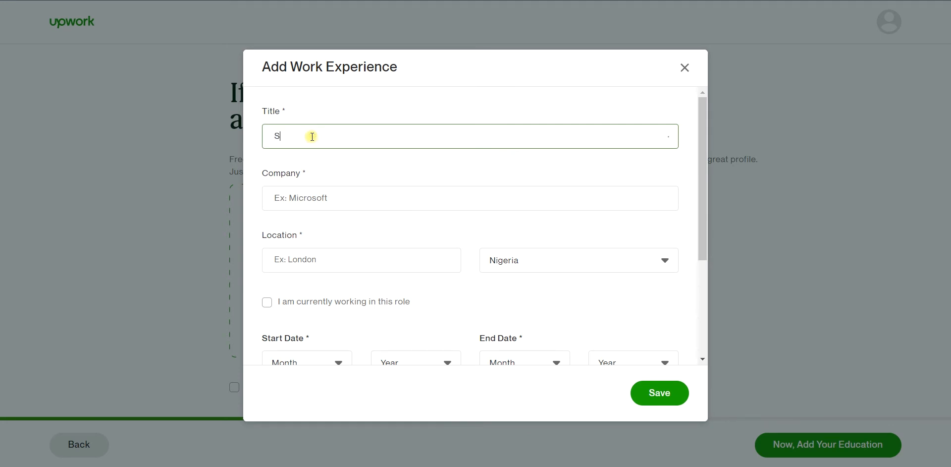
text(ocial Media Ads Manager)
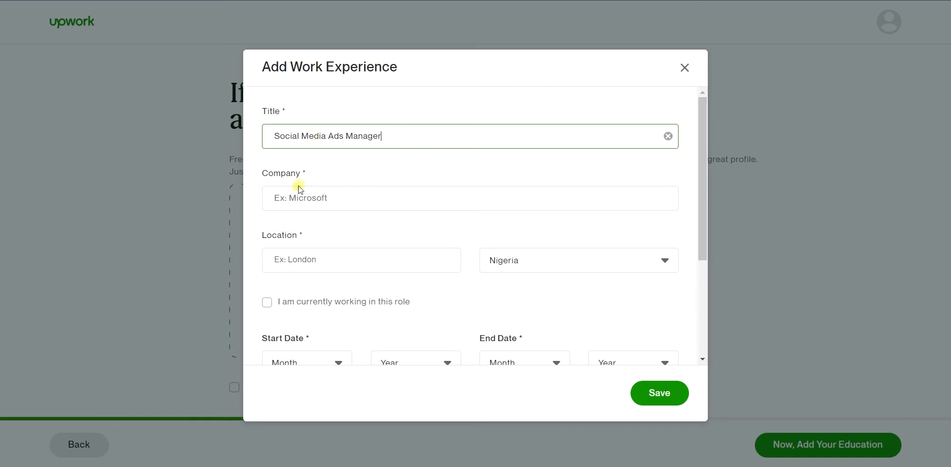
click(309, 197)
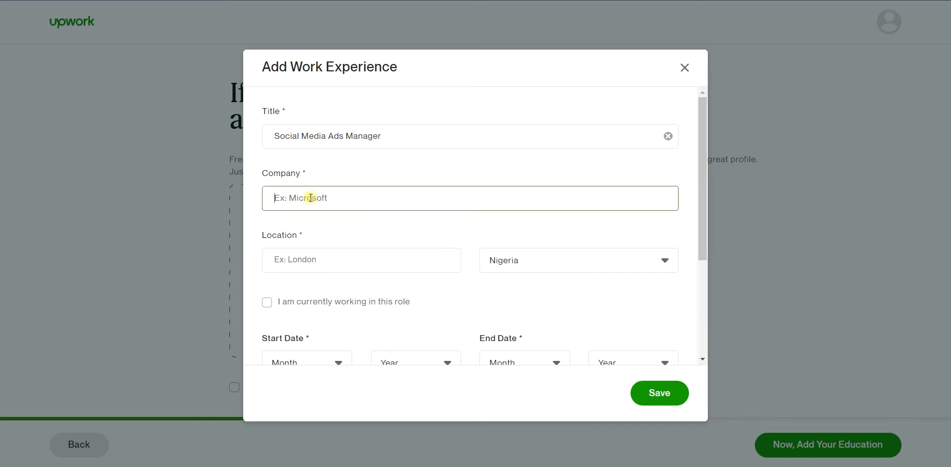
text(Digital)
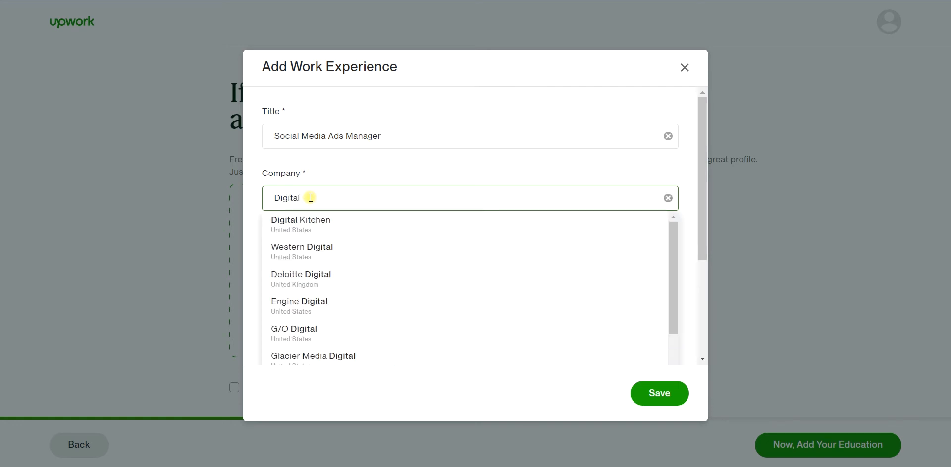
text(Agate )
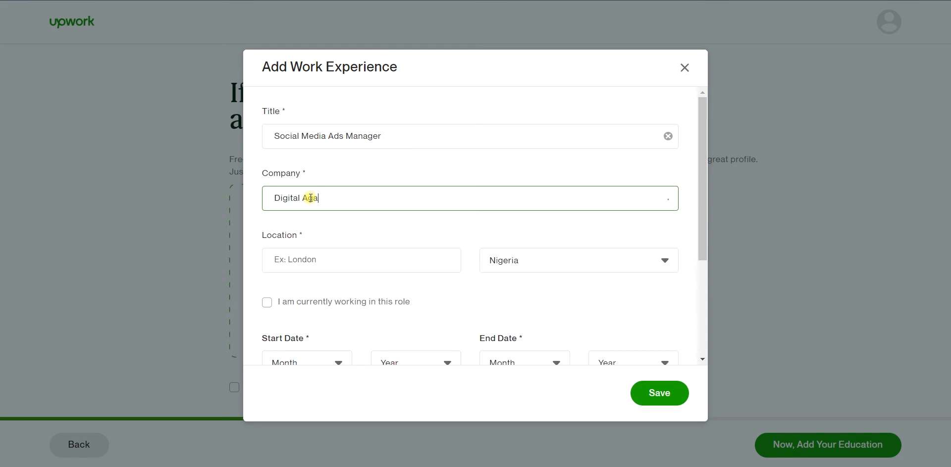
text(Limited)
click(296, 262)
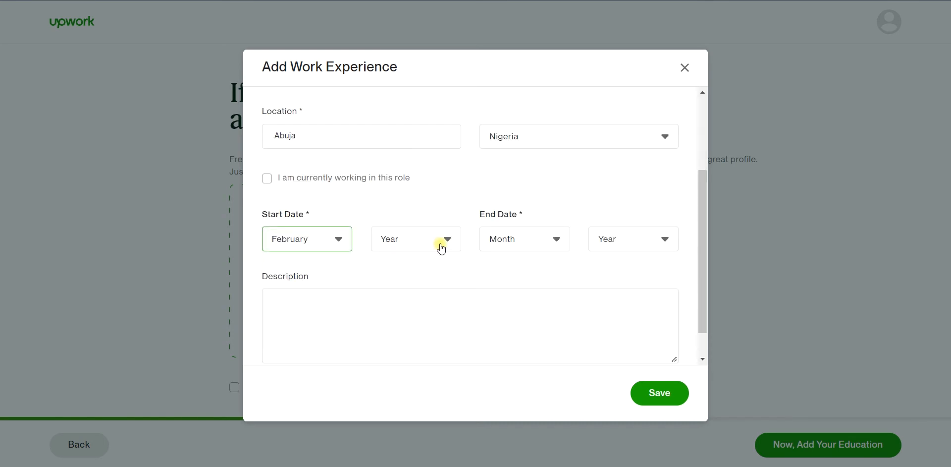
Set the work experience dates to February 2016 through April 2019 and open the description for editing.
click(442, 245)
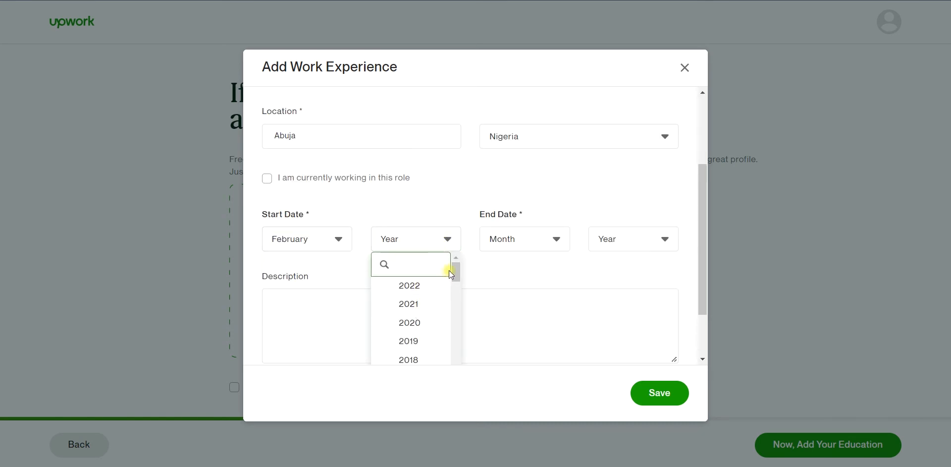
drag(456, 271, 455, 278)
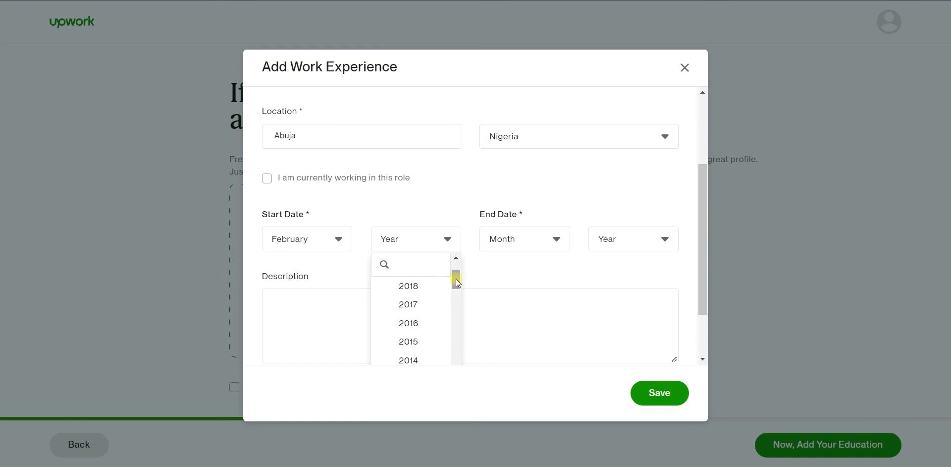
click(411, 323)
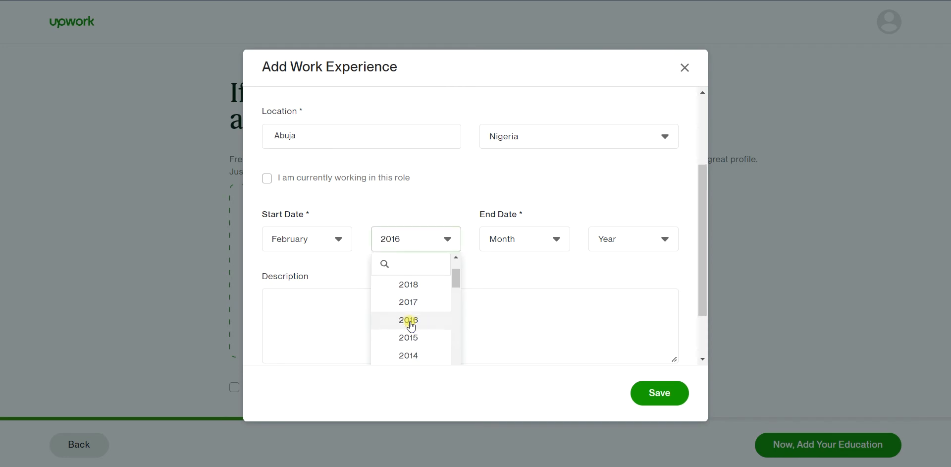
click(557, 241)
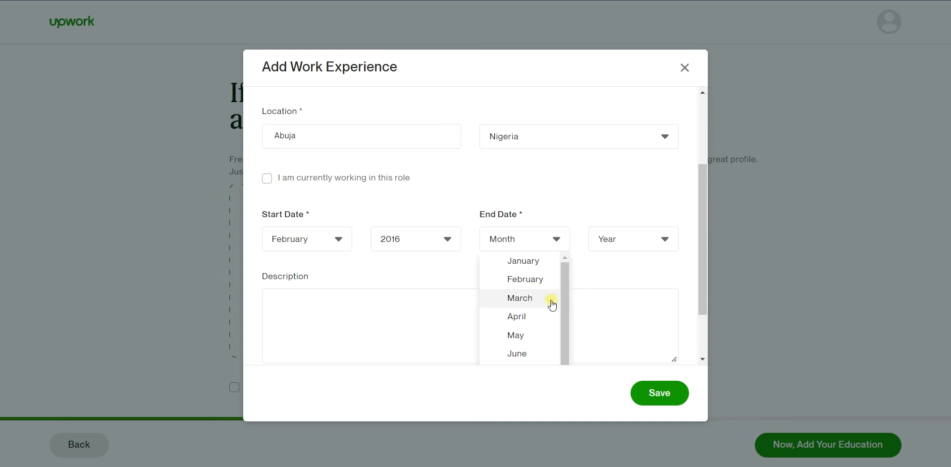
click(527, 322)
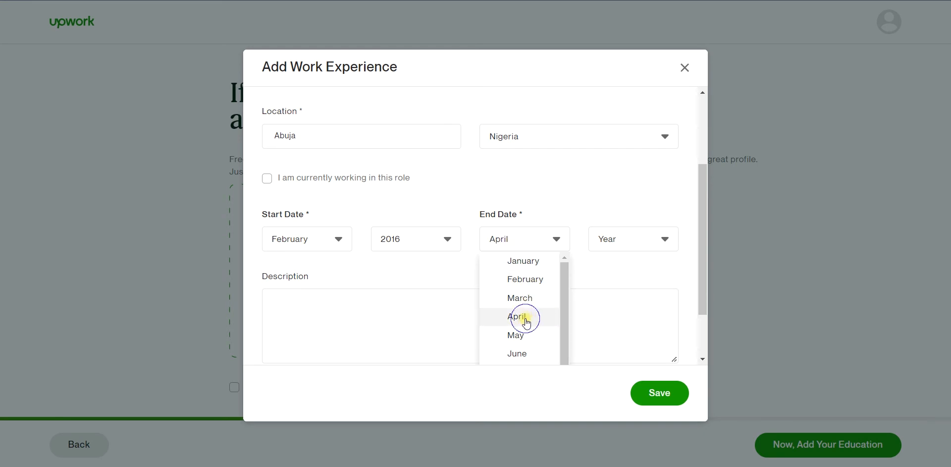
click(662, 247)
click(628, 297)
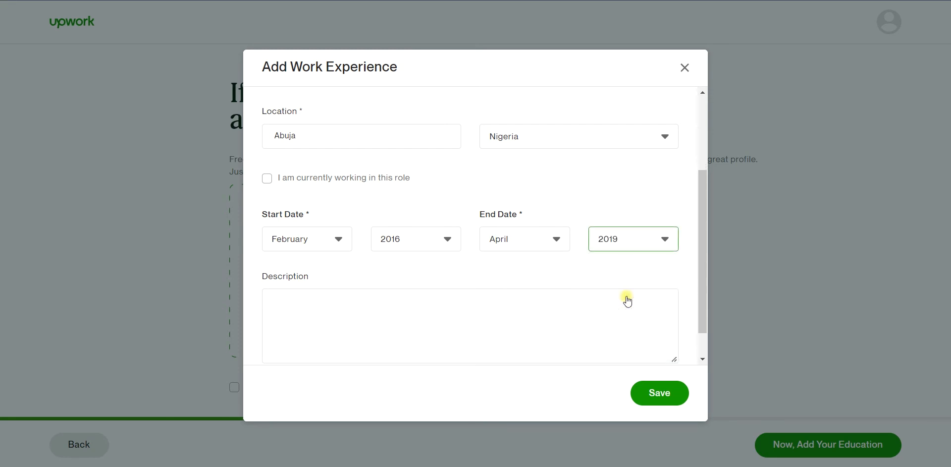
click(659, 392)
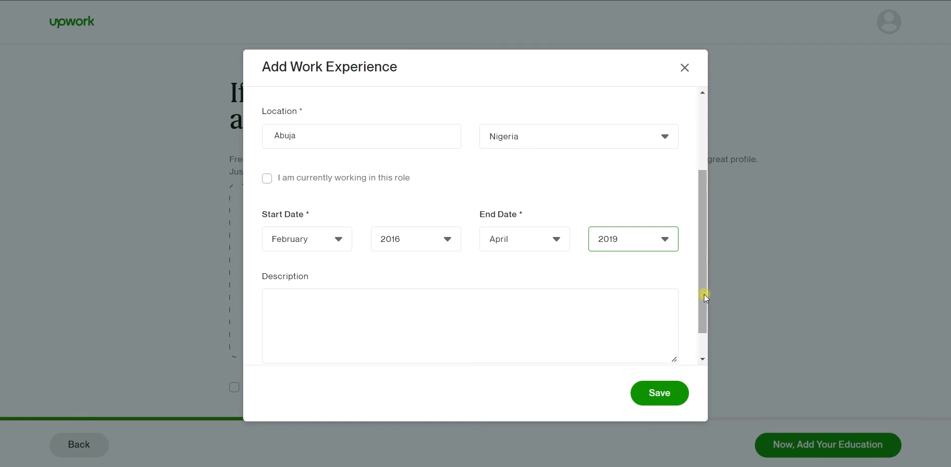
drag(704, 293, 703, 323)
click(484, 293)
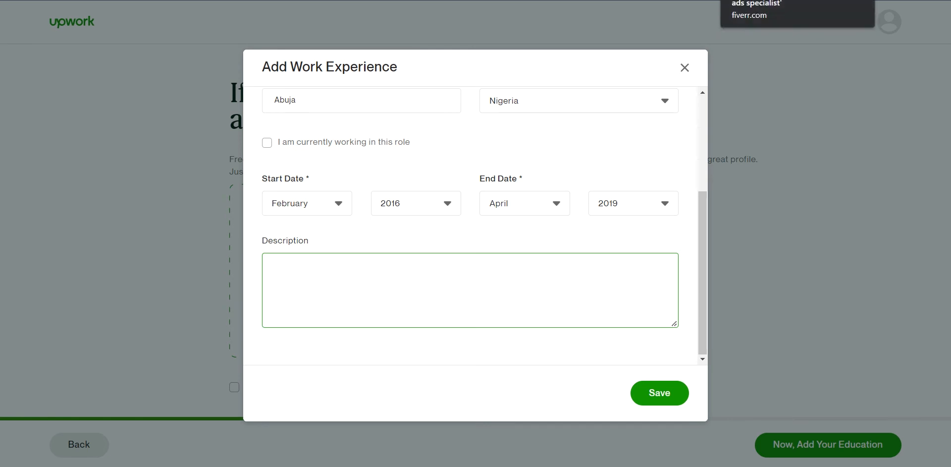
Open the Google home page in a new browser tab.
key(ctrl+t)
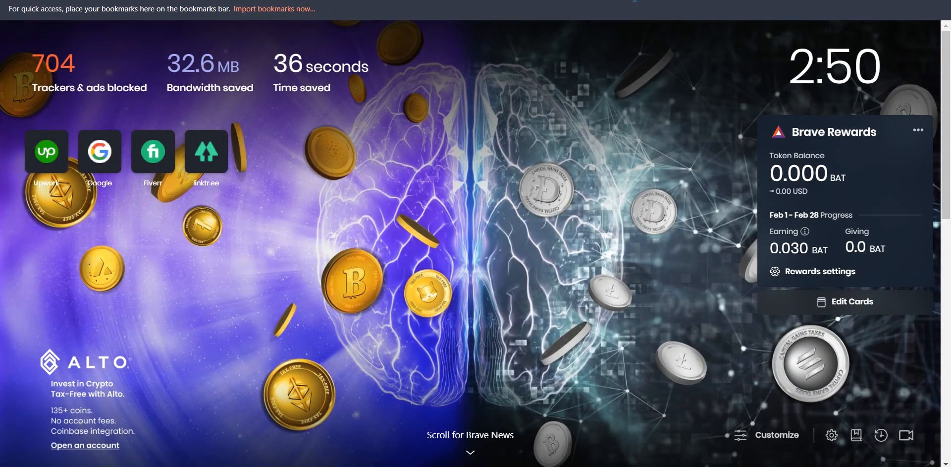
key(ctrl+s)
key(Escape)
text(G)
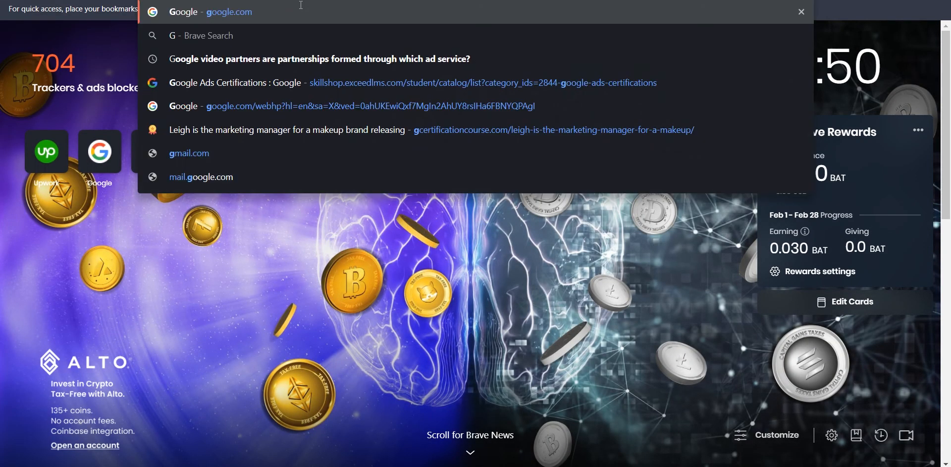
key(Escape)
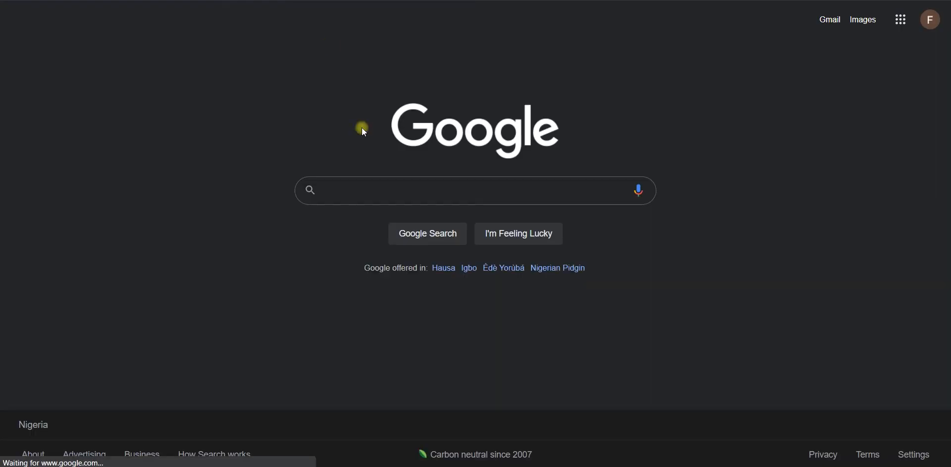
Search Google for "social media ads manager job description".
click(379, 193)
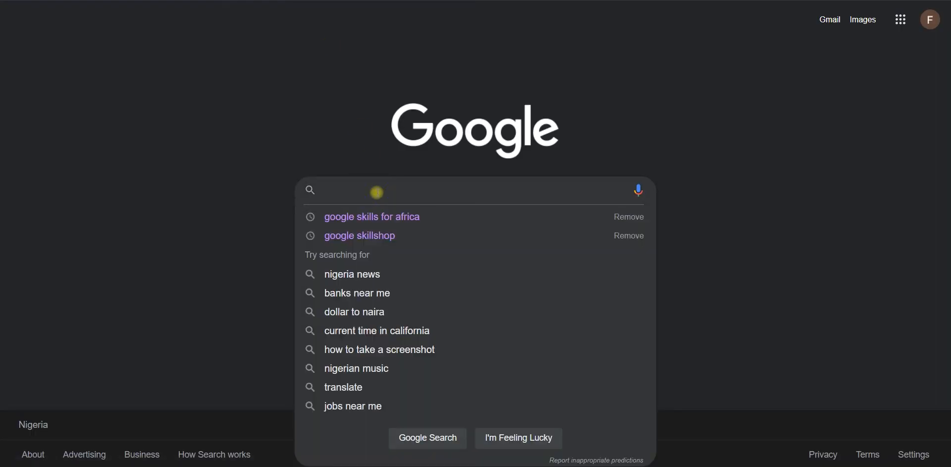
text(Social)
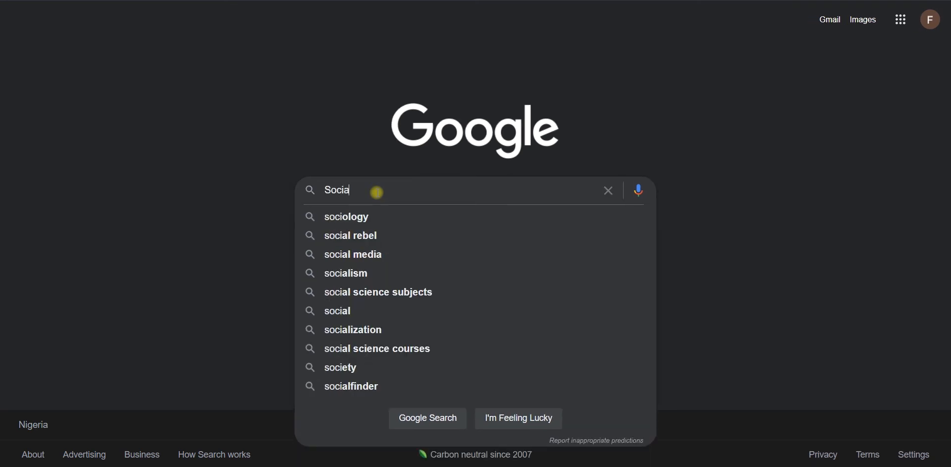
text( Media)
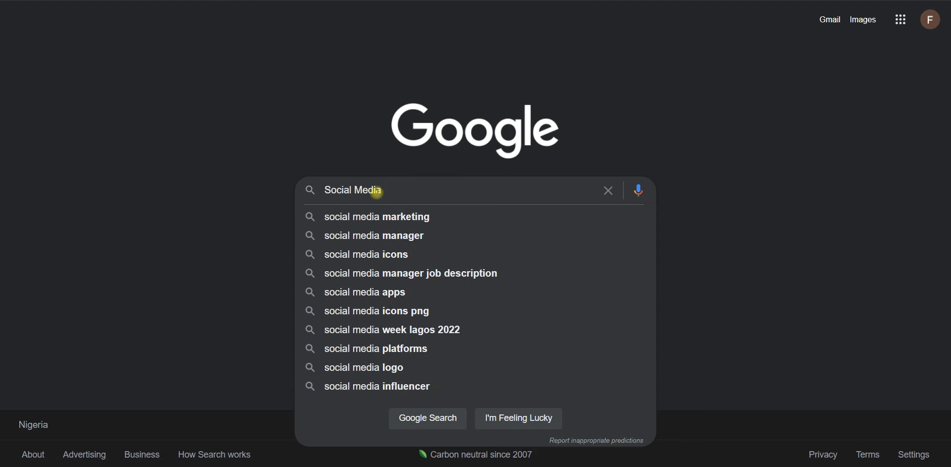
text( Ads)
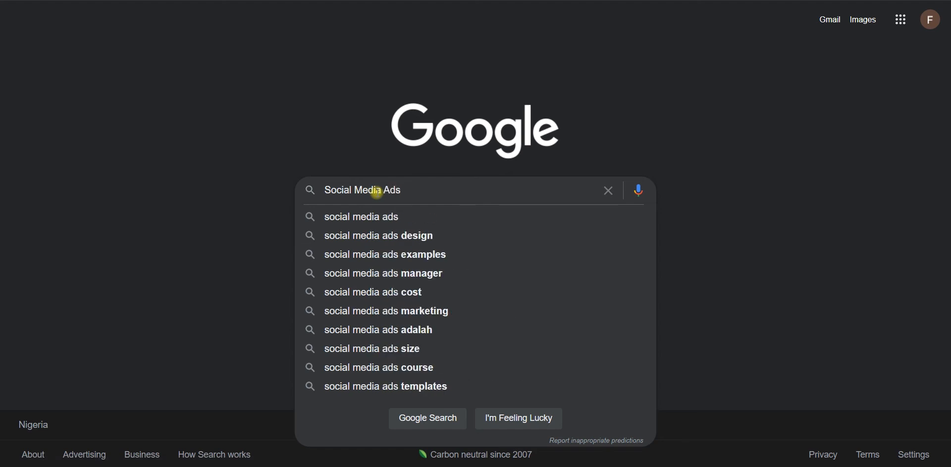
text( manage)
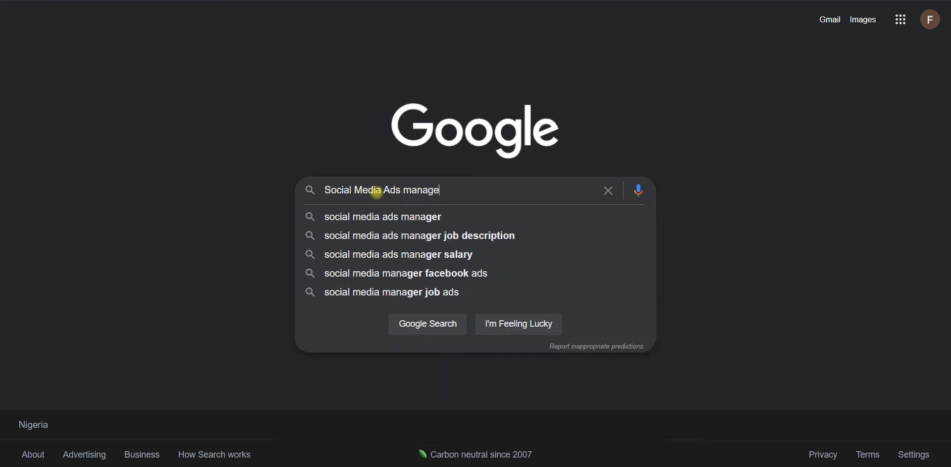
text(r Jo)
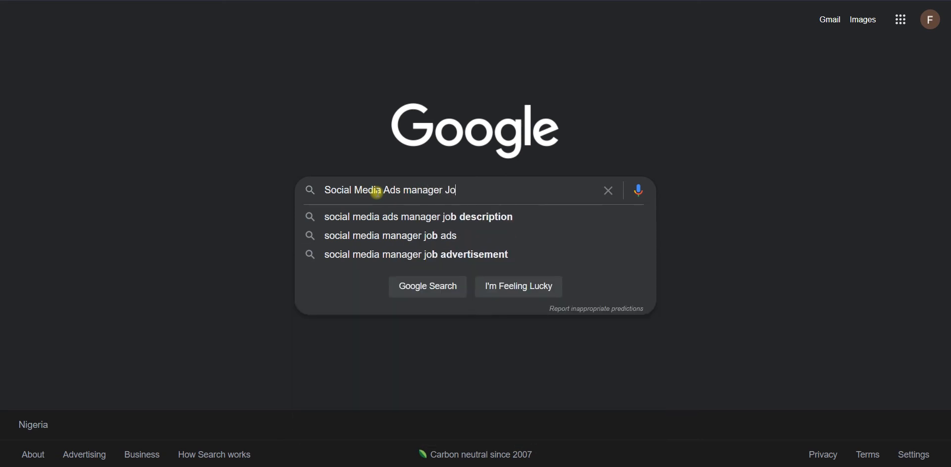
text(b)
key(Down)
key(Return)
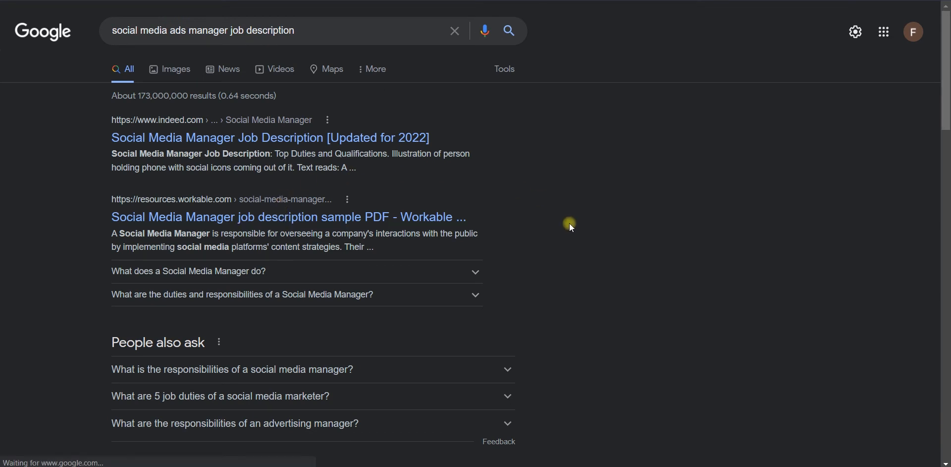
Open TalentLyft's Social Media Manager job description template from the search results in a new tab and switch to it.
scroll(569, 223, down, 5)
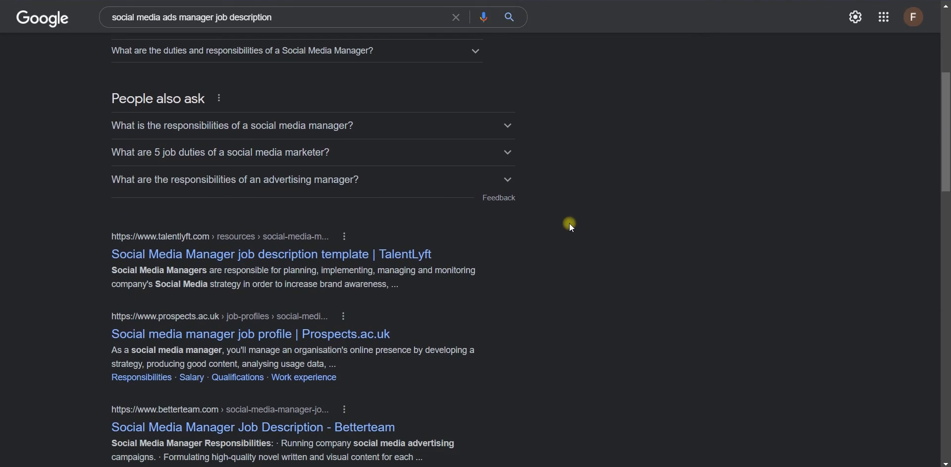
ctrl+click(318, 258)
key(ctrl+Tab)
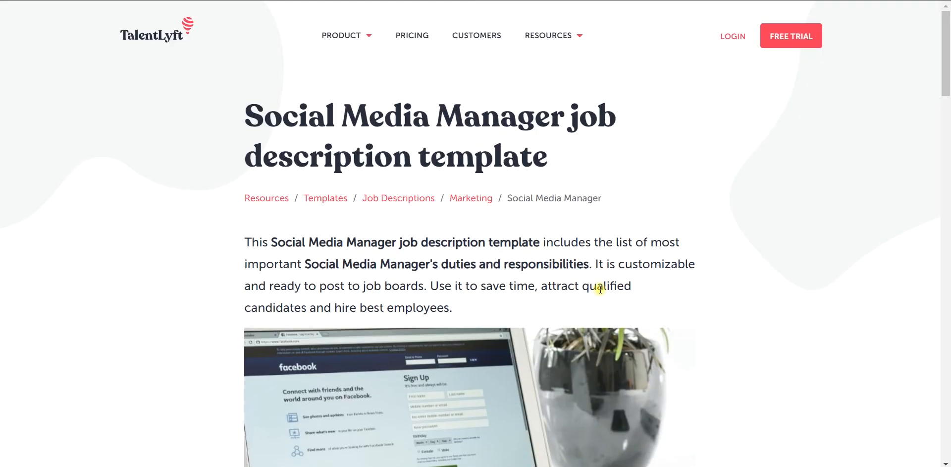
Copy the full Social Media Manager duties and responsibilities list, from the social media strategy item through "Present to Senior Management".
scroll(599, 289, down, 10)
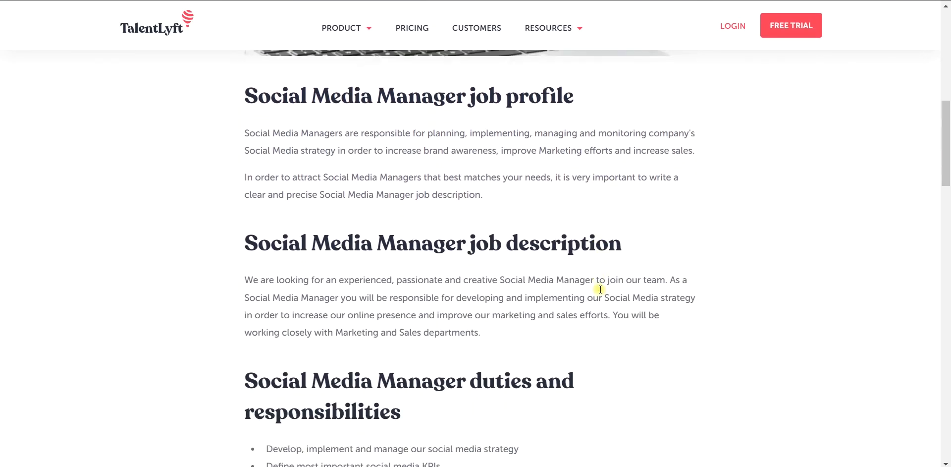
scroll(599, 290, down, 4)
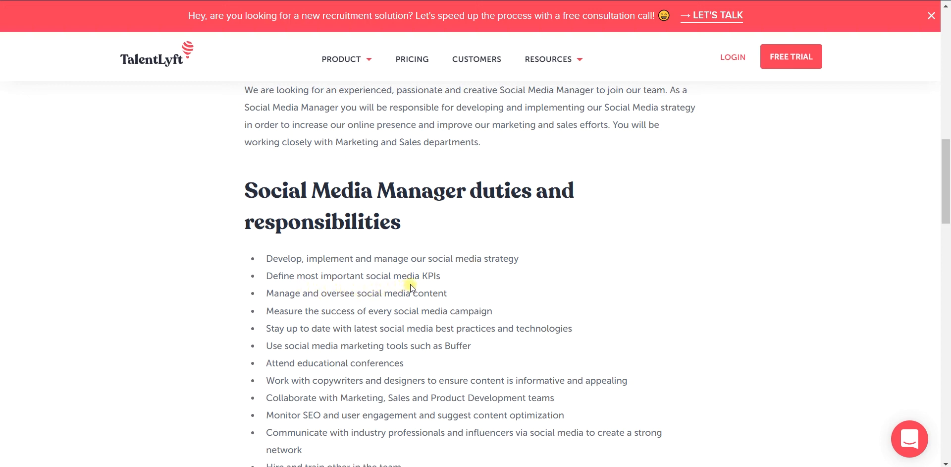
scroll(268, 257, up, 2)
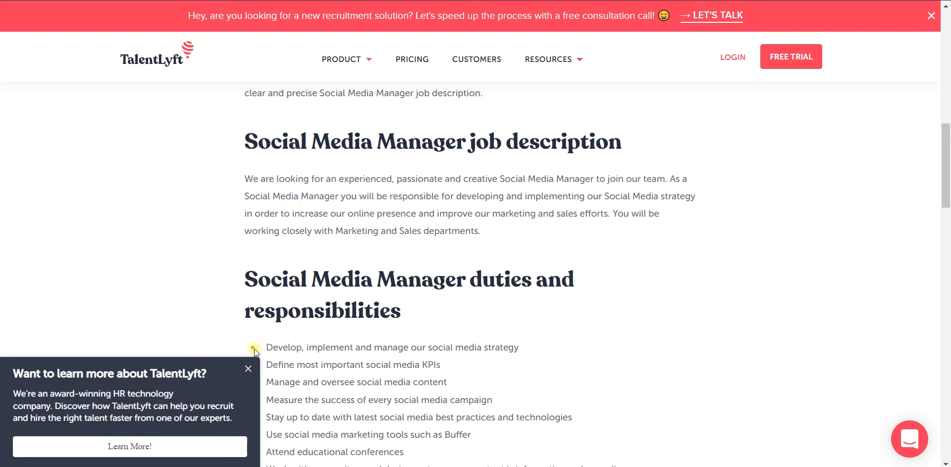
click(249, 368)
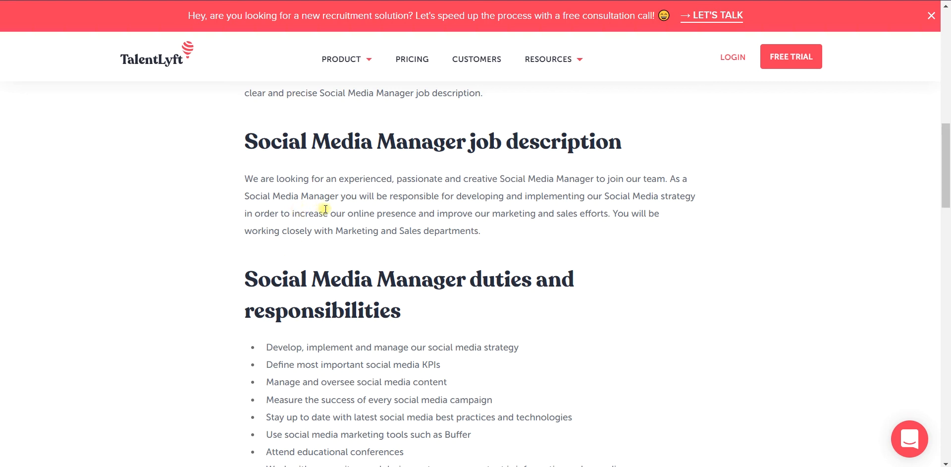
scroll(326, 209, down, 4)
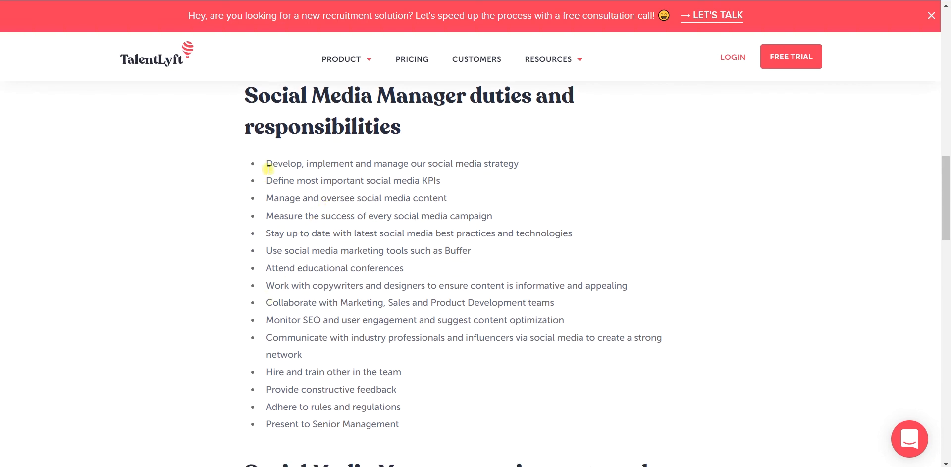
drag(267, 163, 401, 420)
key(ctrl+c)
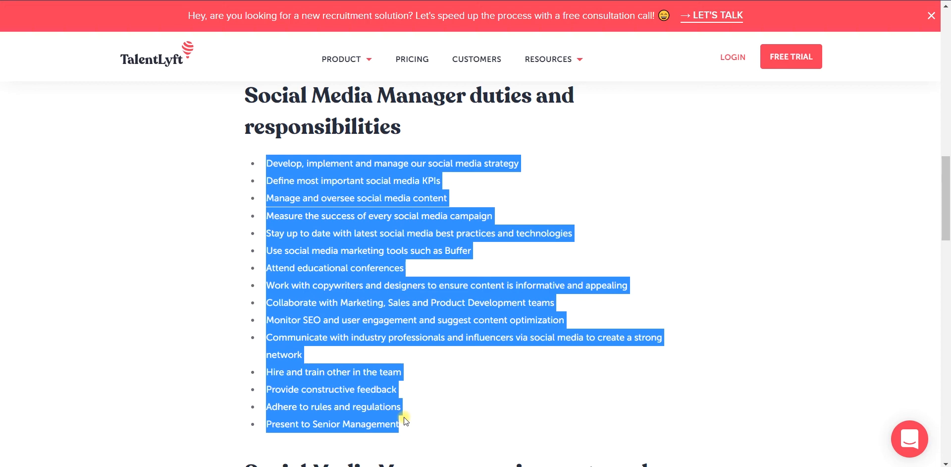
Open Notepad, paste the copied duties list into a blank note, and dismiss the newsletter pop-up on the web page.
key(super+s)
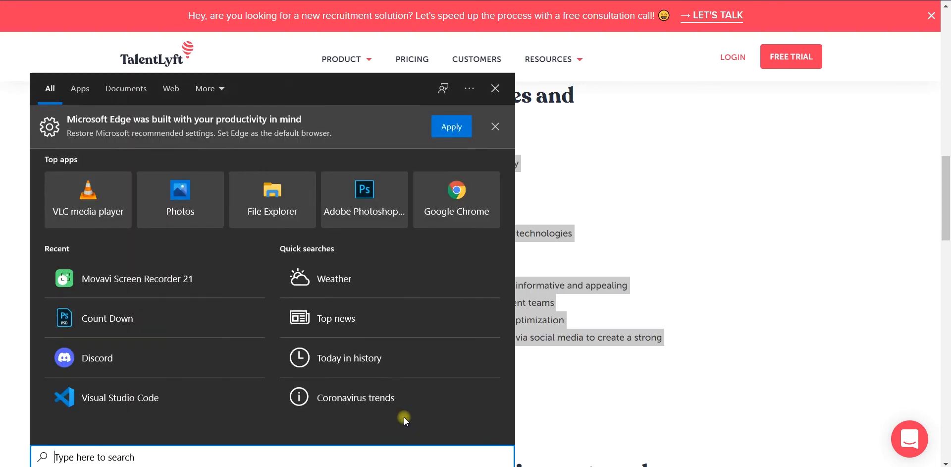
text(note)
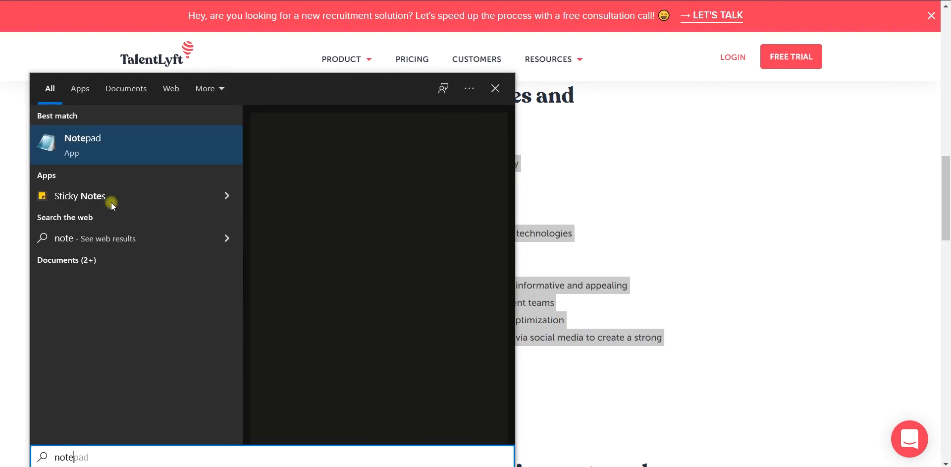
click(94, 147)
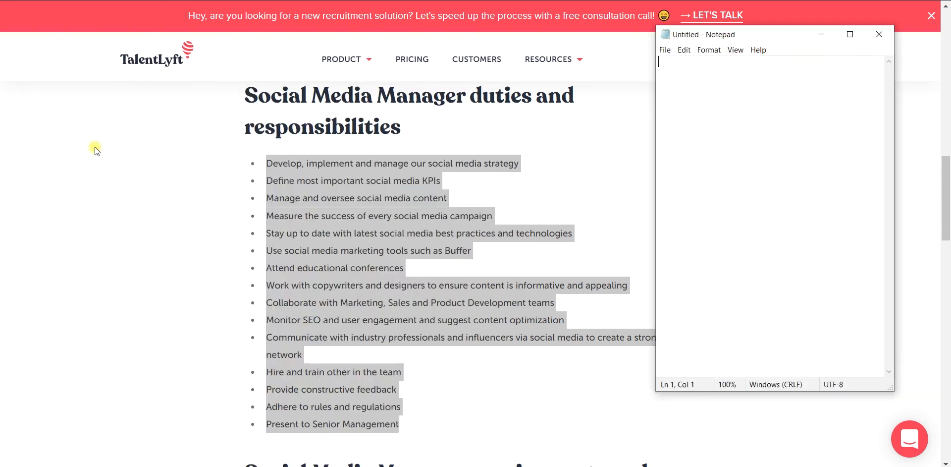
click(726, 161)
key(ctrl+v)
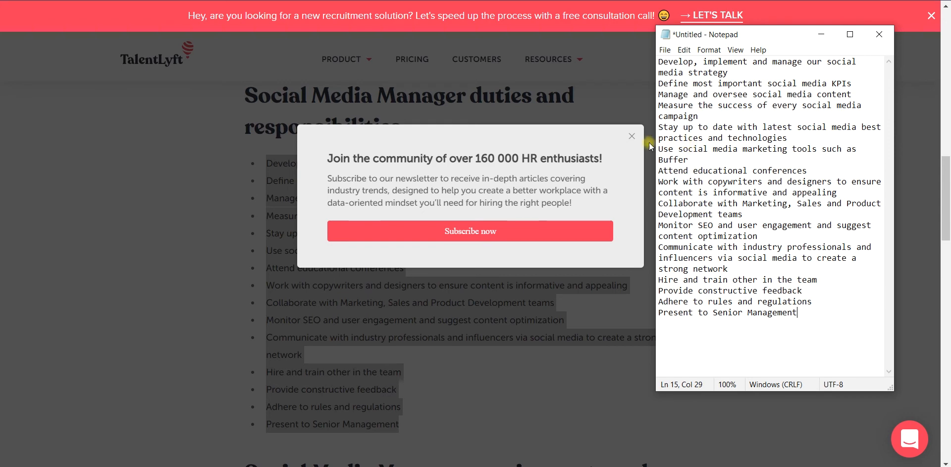
click(632, 137)
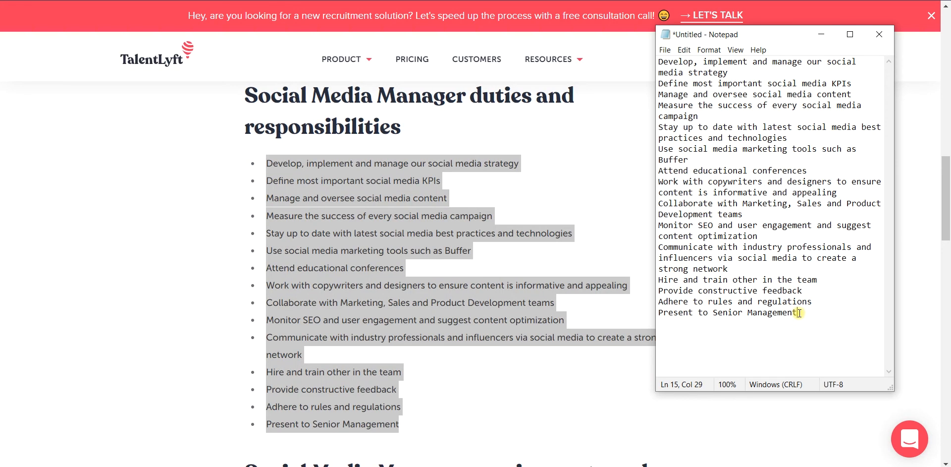
Select the whole duties list in Notepad, return to the Upwork work experience form, and paste the list as the description.
drag(798, 313, 657, 62)
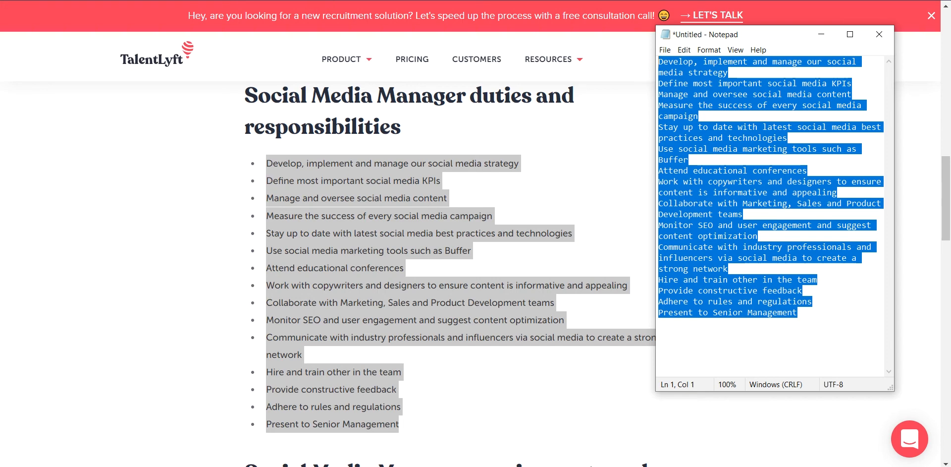
key(alt+Tab)
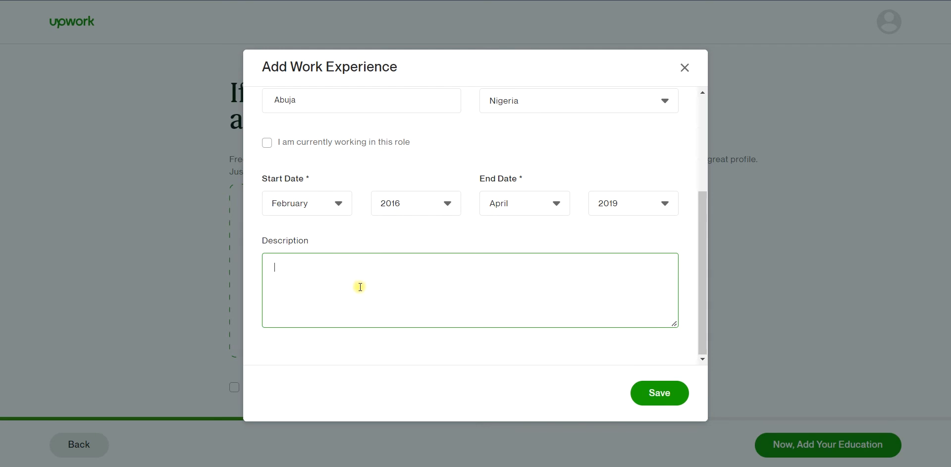
click(357, 287)
key(ctrl+v)
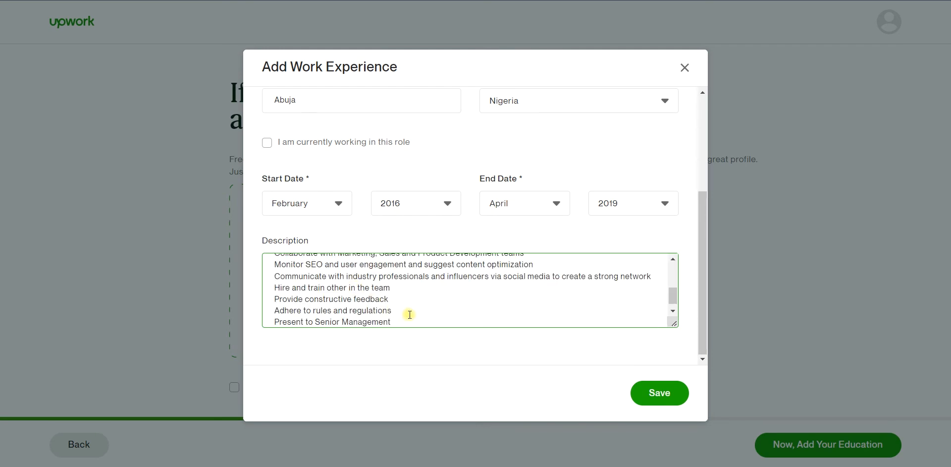
scroll(410, 314, up, 5)
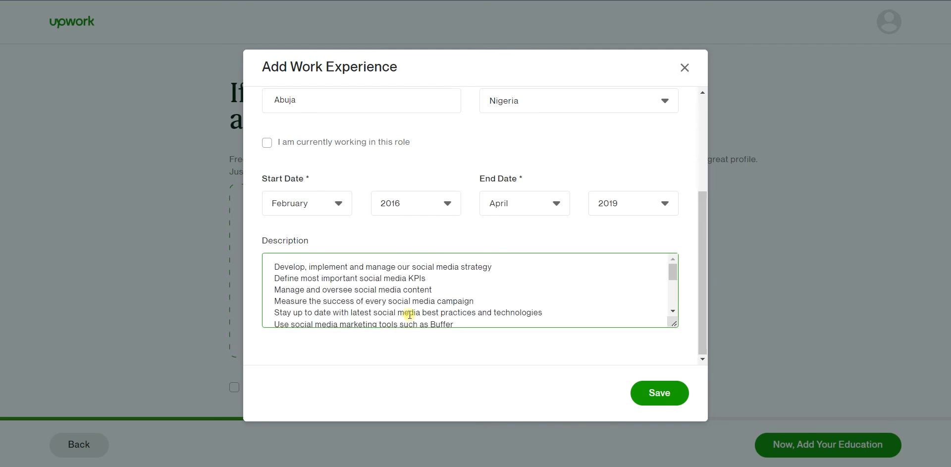
click(275, 267)
text(Wo)
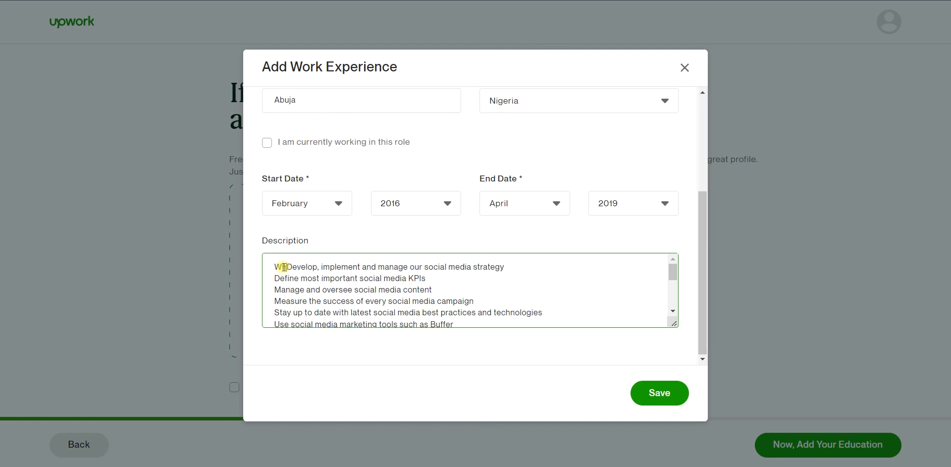
text(ile)
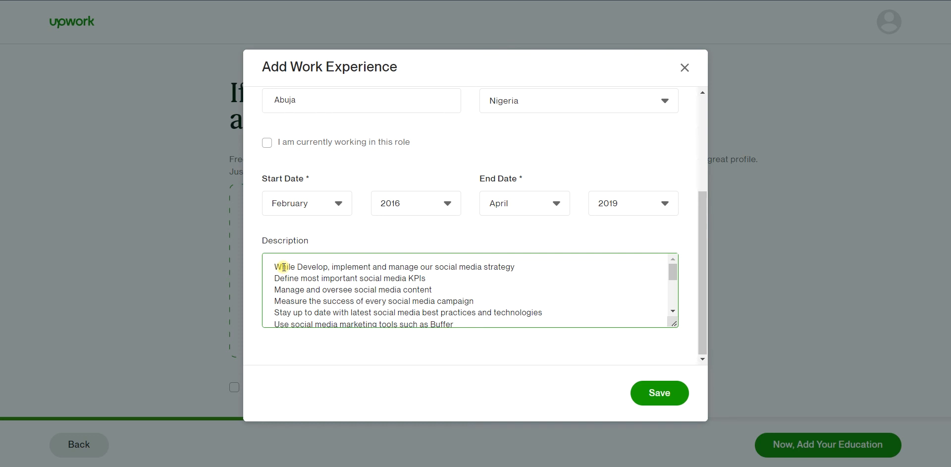
key(BackSpace)
key(BackSpace)
key(BackSpace)
key(BackSpace)
key(BackSpace)
key(BackSpace)
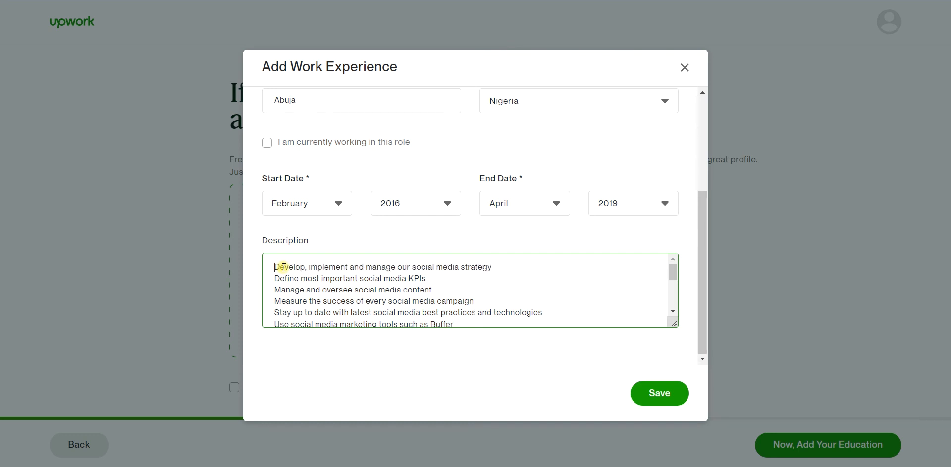
text(I ha)
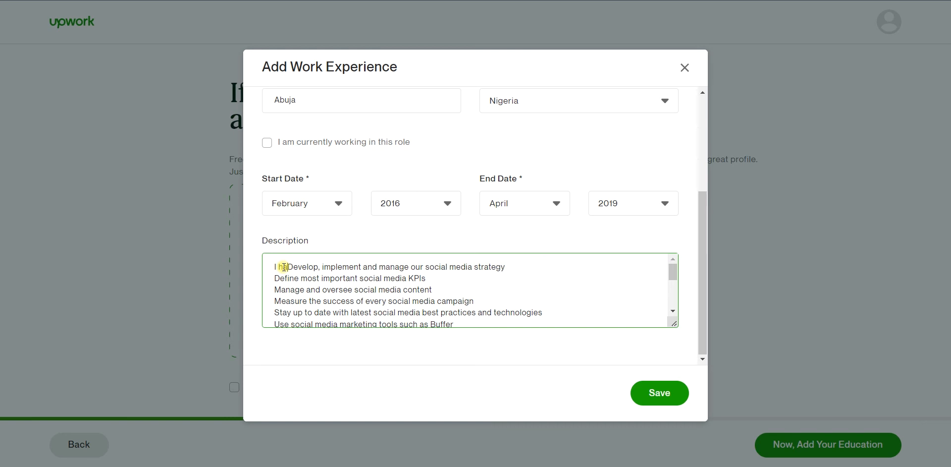
key(BackSpace)
key(BackSpace)
key(BackSpace)
key(BackSpace)
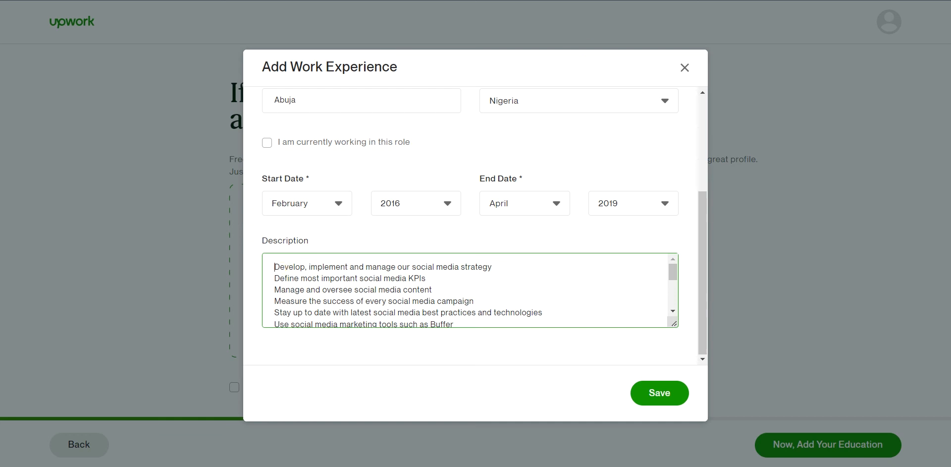
Return to the TalentLyft job description page and examine the Social Media Manager requirements and qualifications.
key(ctrl+Tab)
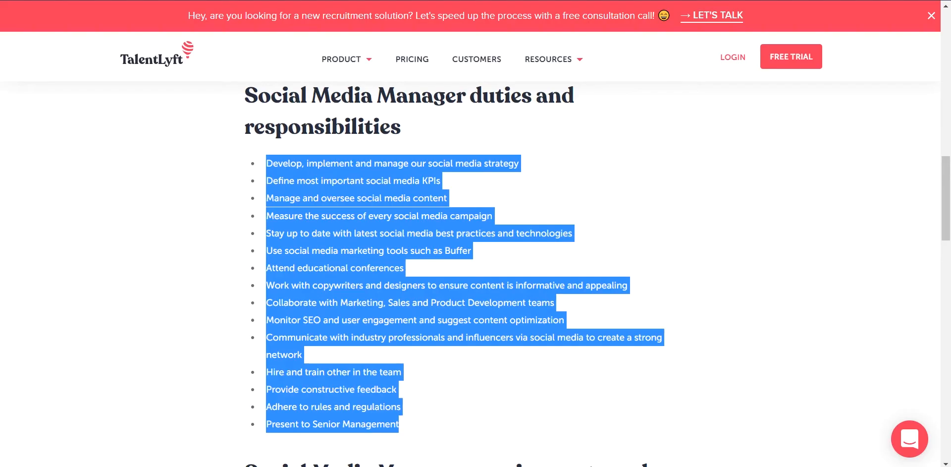
click(624, 245)
scroll(624, 244, down, 6)
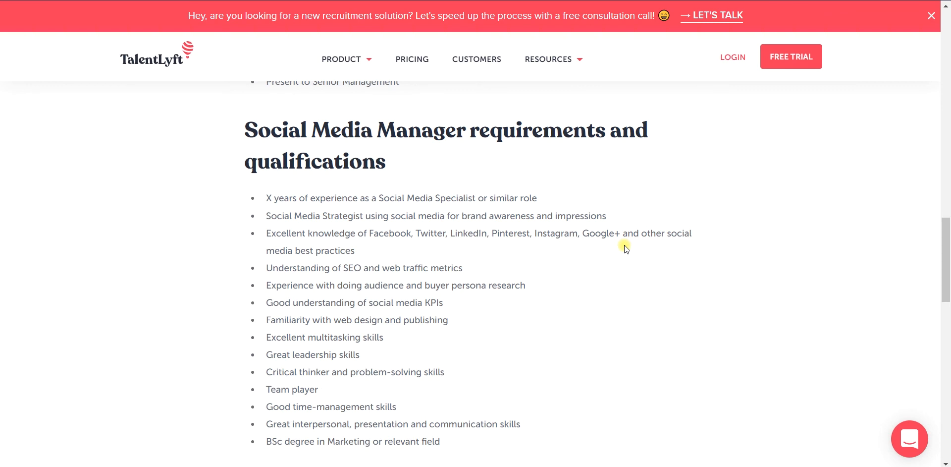
scroll(624, 245, down, 1)
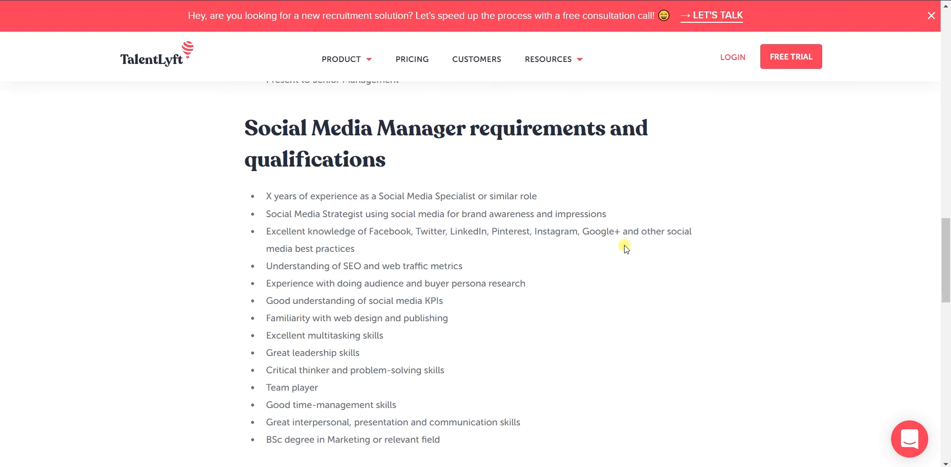
Review the remaining TalentLyft job description sections, return to the Google results, and open the Indeed Social Media Manager job description.
scroll(624, 245, down, 1)
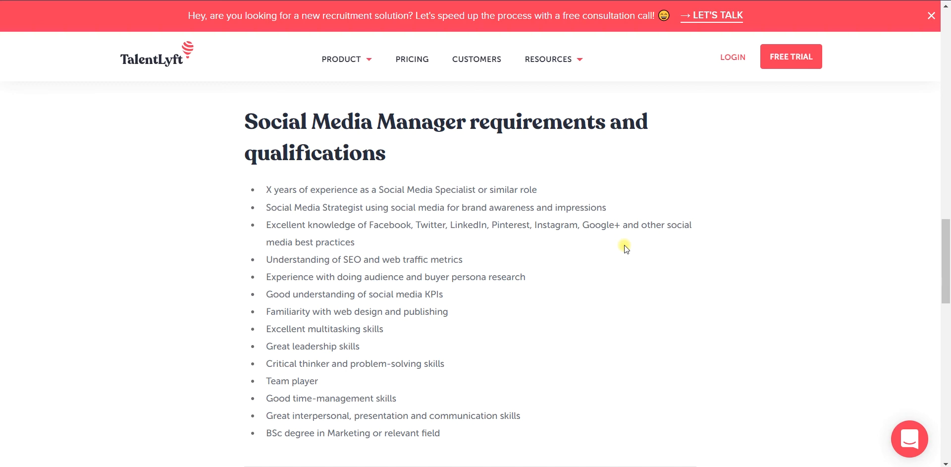
scroll(624, 246, down, 3)
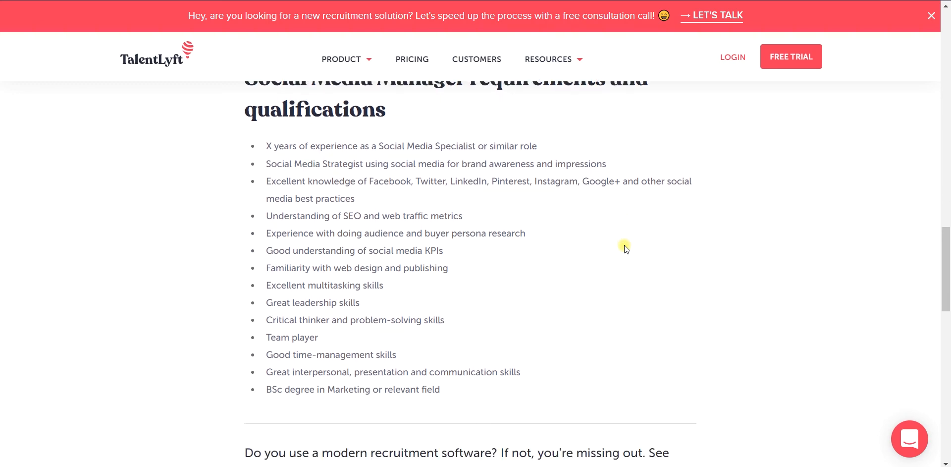
scroll(624, 246, up, 7)
scroll(625, 246, up, 15)
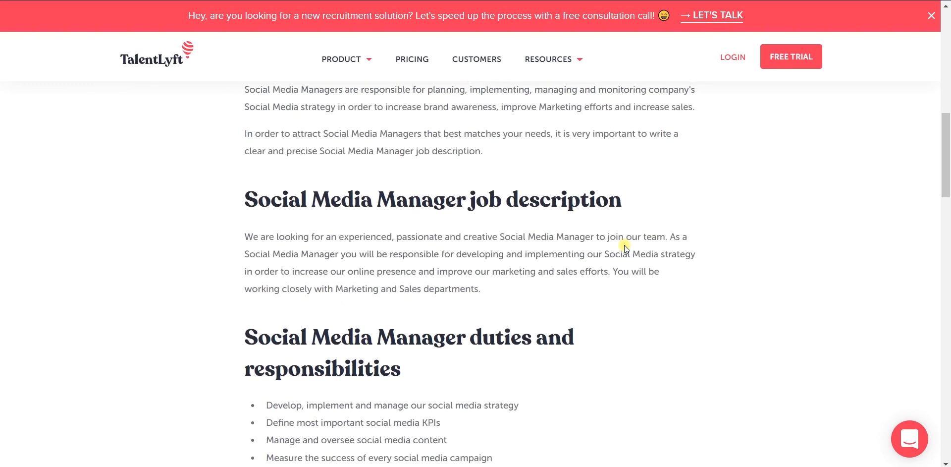
scroll(624, 244, up, 3)
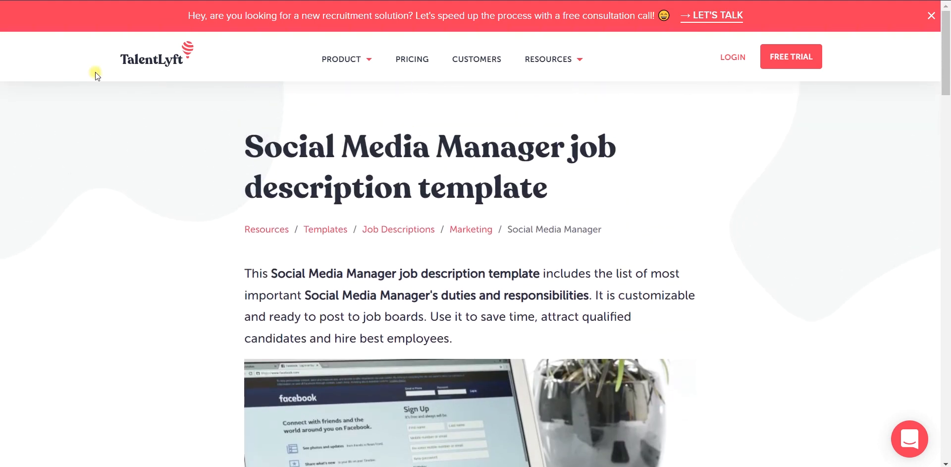
key(alt+Left)
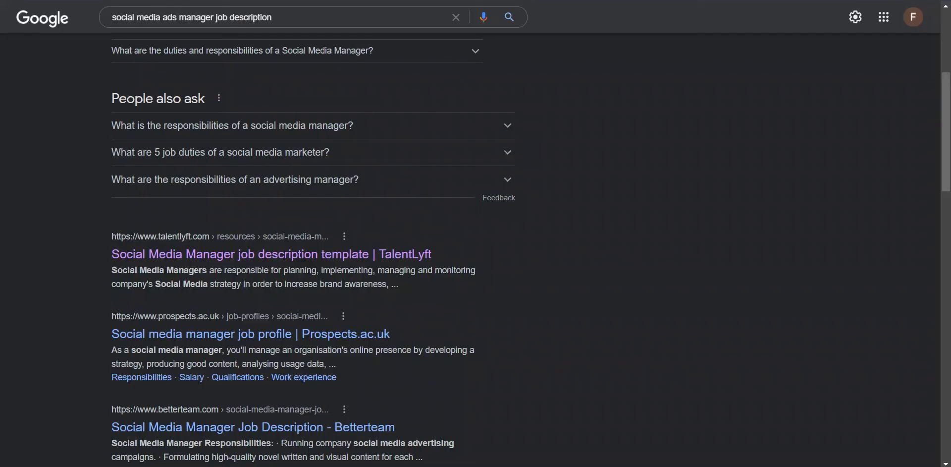
scroll(573, 323, down, 2)
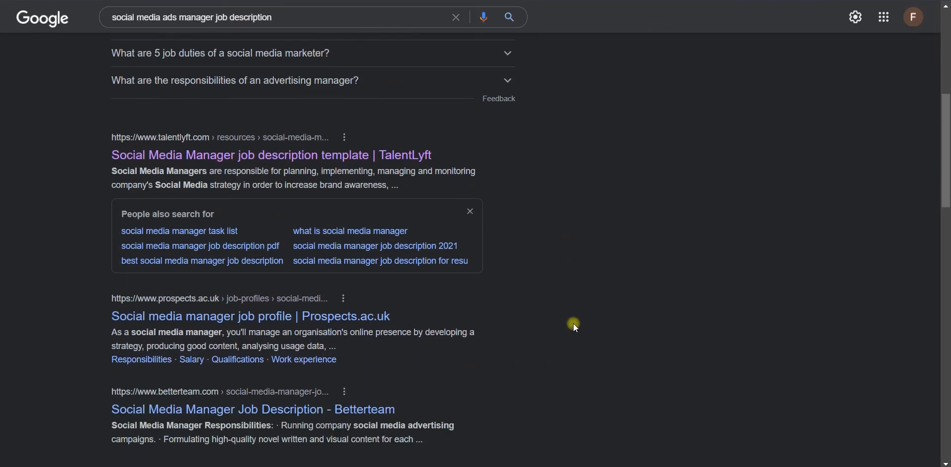
scroll(574, 324, up, 7)
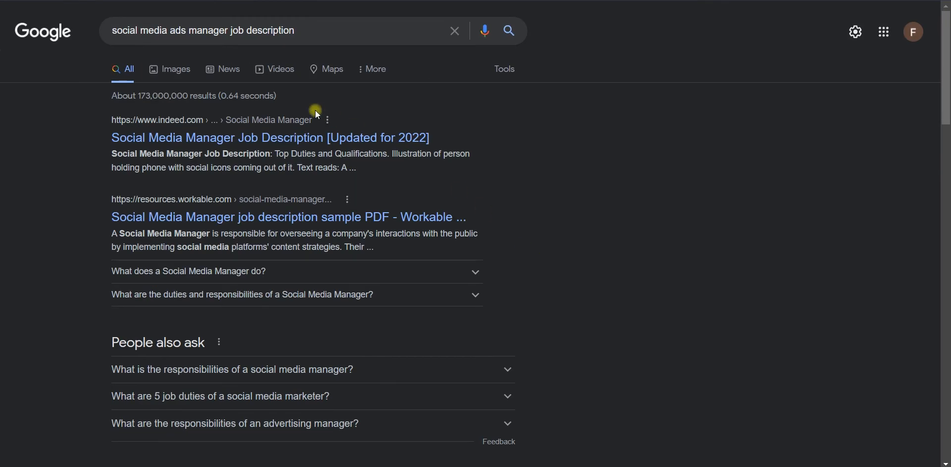
click(269, 145)
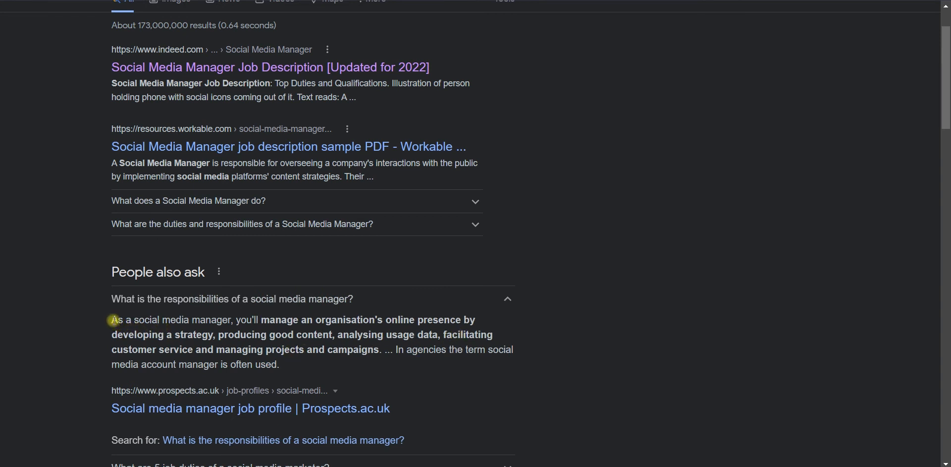
Copy the answer sentence on a social media manager's responsibilities from Google's People also ask section, ending at "projects and campaigns.".
drag(112, 321, 360, 347)
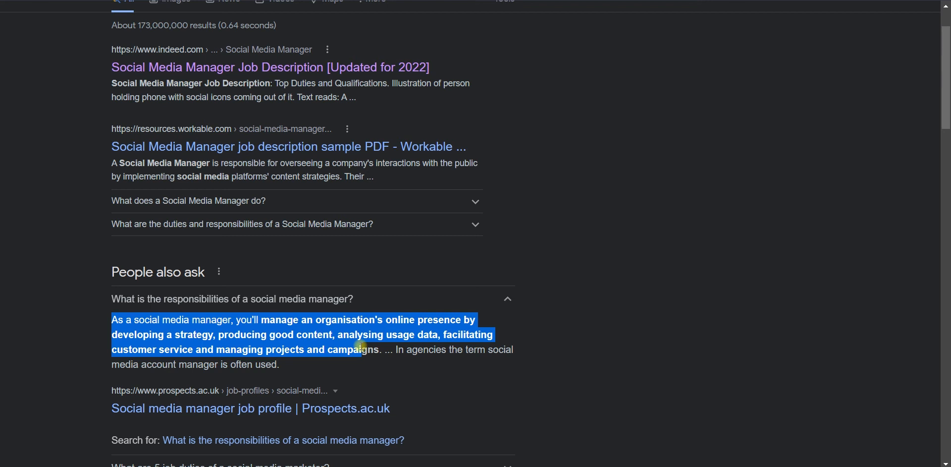
drag(360, 347, 382, 348)
key(ctrl+c)
Switch to Notepad and paste the copied sentence as a separate paragraph below the duties list, after a blank line.
key(alt+Tab)
click(820, 312)
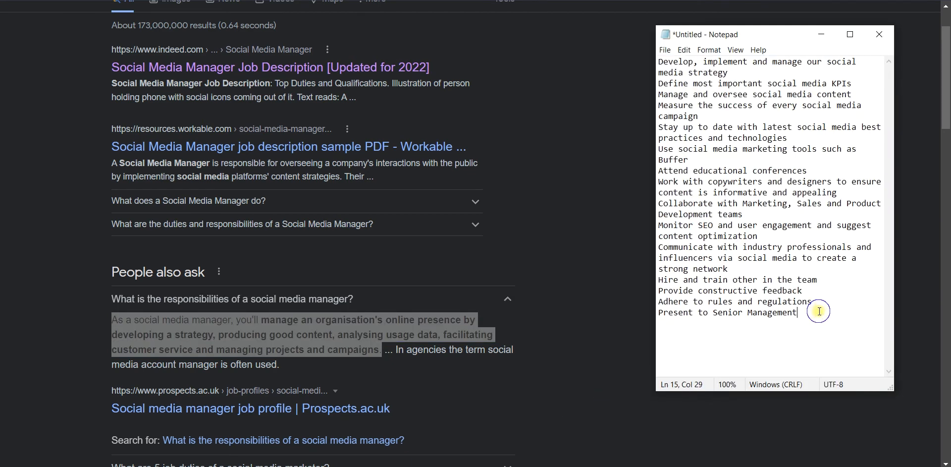
click(819, 311)
key(Return)
key(Return)
key(ctrl+v)
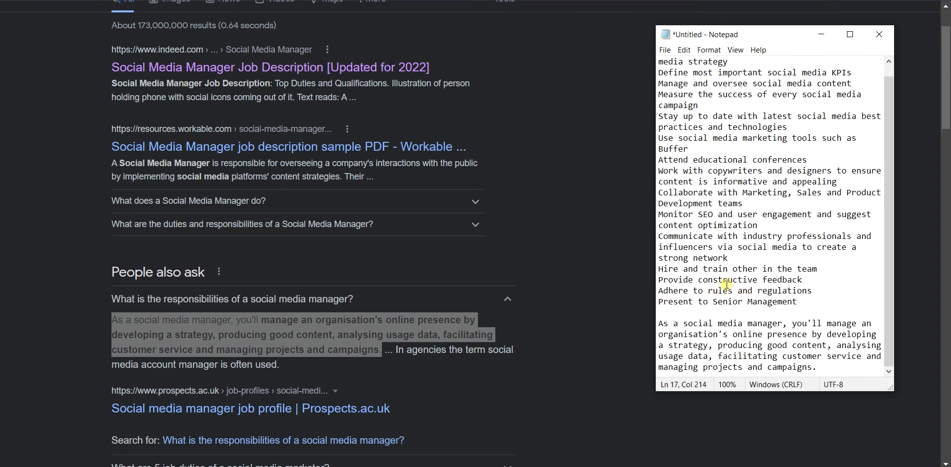
Reword the pasted paragraph by changing "you'll manage" to "I was managing" and inserting "ads" before "campaigns".
drag(823, 323, 793, 323)
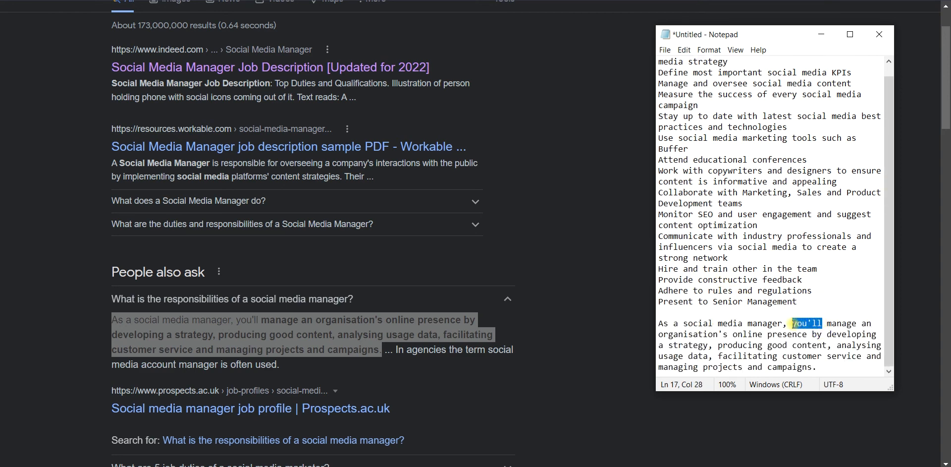
text(I was)
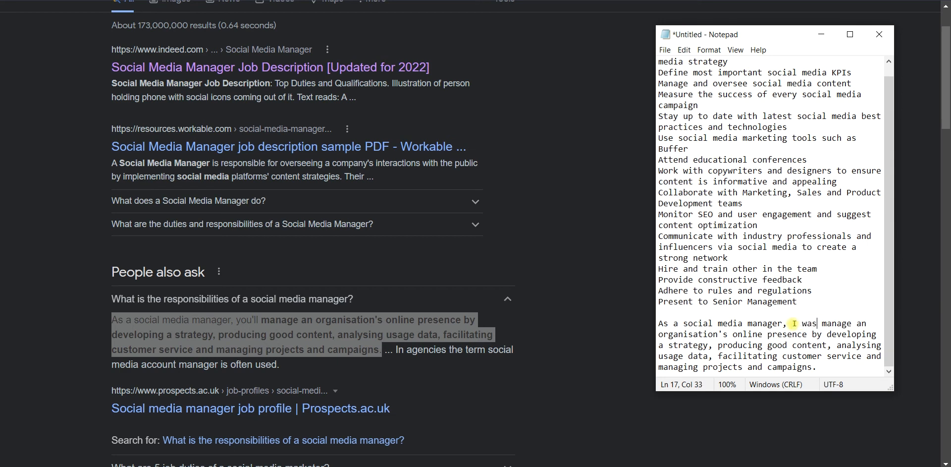
key(Right)
key(Right)
key(Right)
key(Right)
key(Right)
key(BackSpace)
text(ing)
click(767, 367)
text(ads)
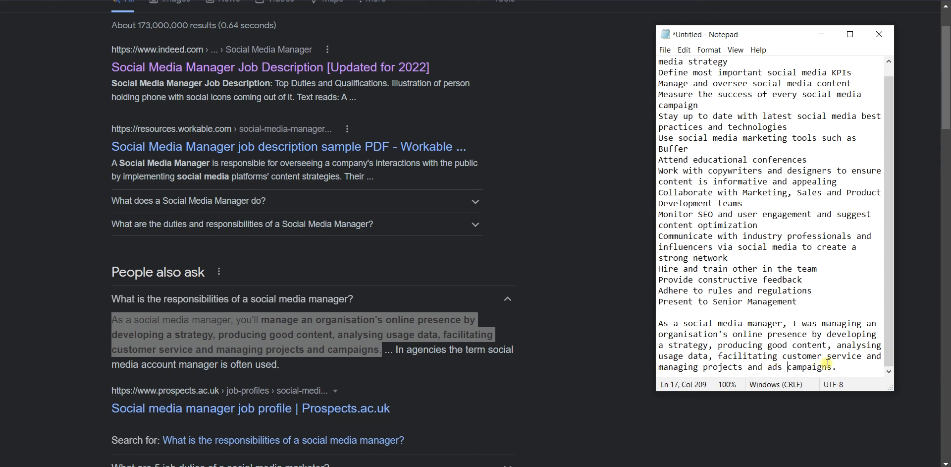
Copy the reworded Notepad paragraph and replace the whole description in the Upwork work experience form with it.
drag(844, 369, 660, 322)
key(ctrl+c)
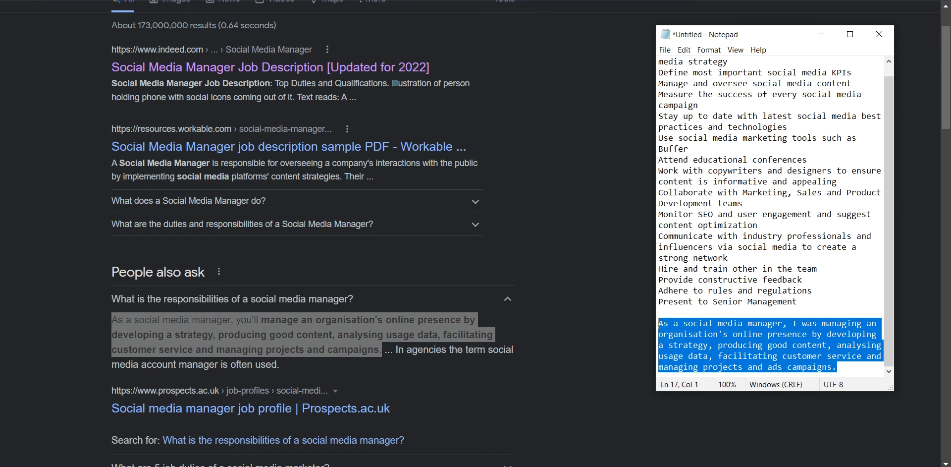
key(alt+Tab)
key(ctrl+Tab)
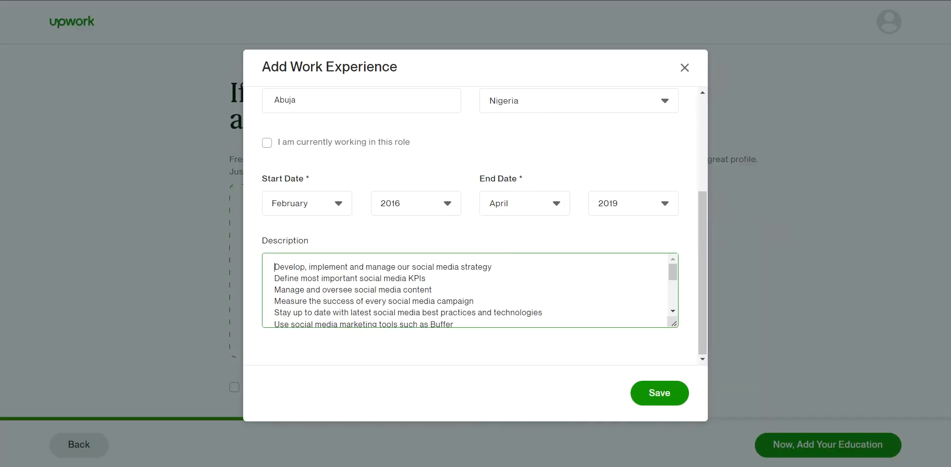
click(452, 286)
key(ctrl+a)
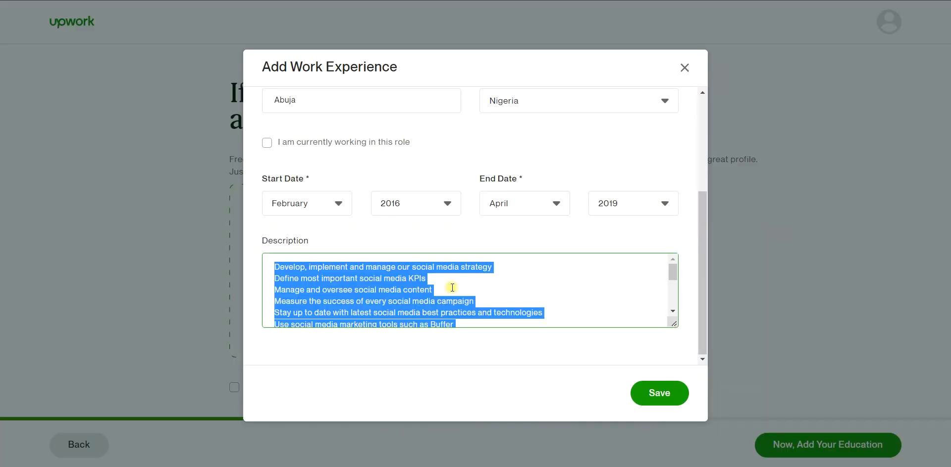
key(BackSpace)
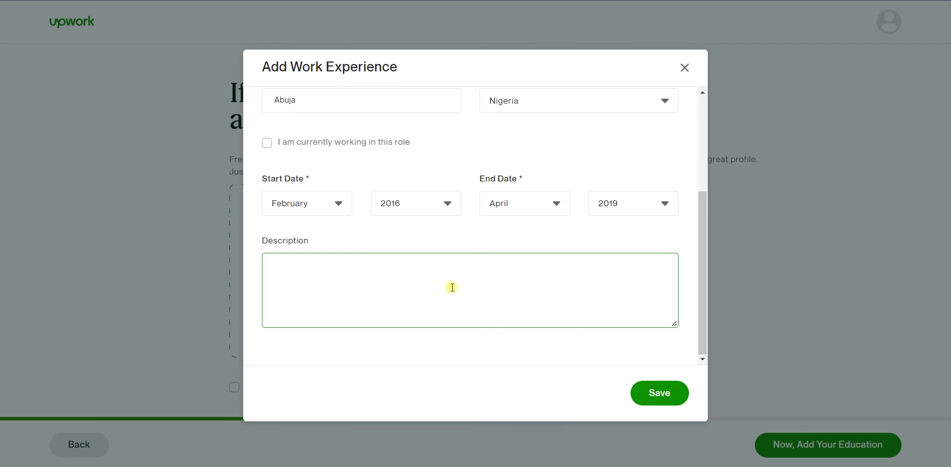
key(ctrl+v)
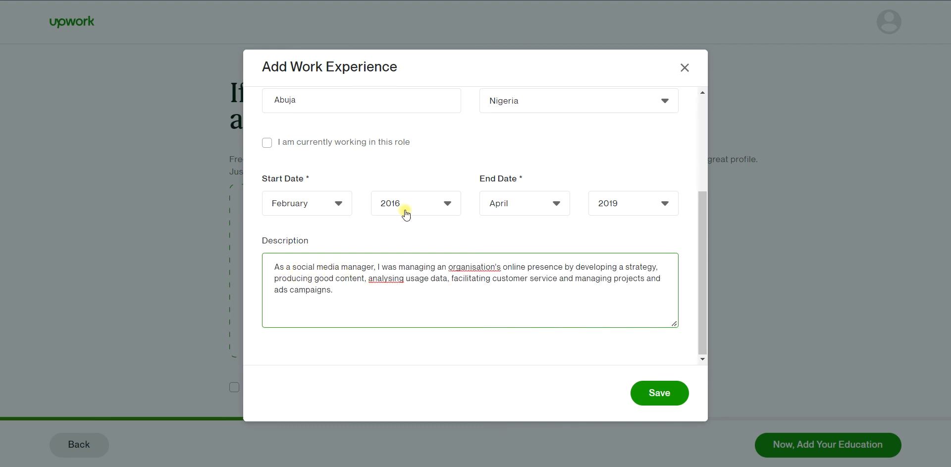
Insert "Ads" before "manager" in the description and correct the flagged spellings to "analyzing" and "organization's".
scroll(406, 213, up, 3)
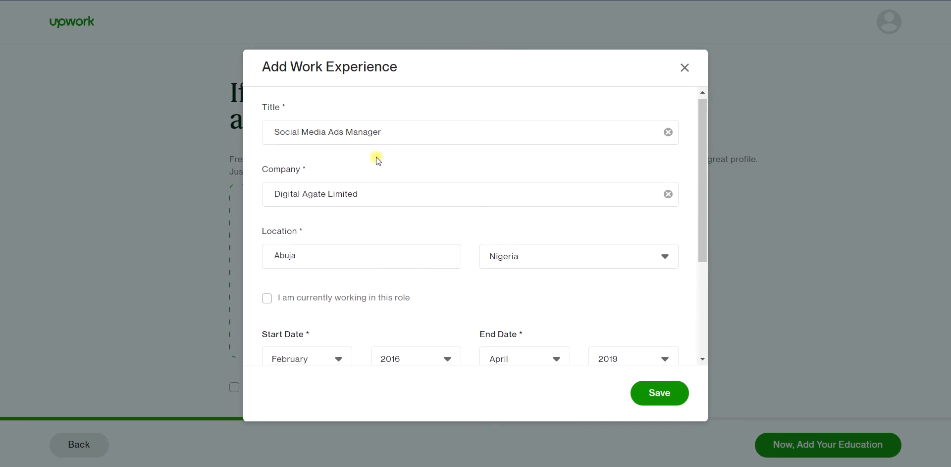
scroll(376, 157, down, 3)
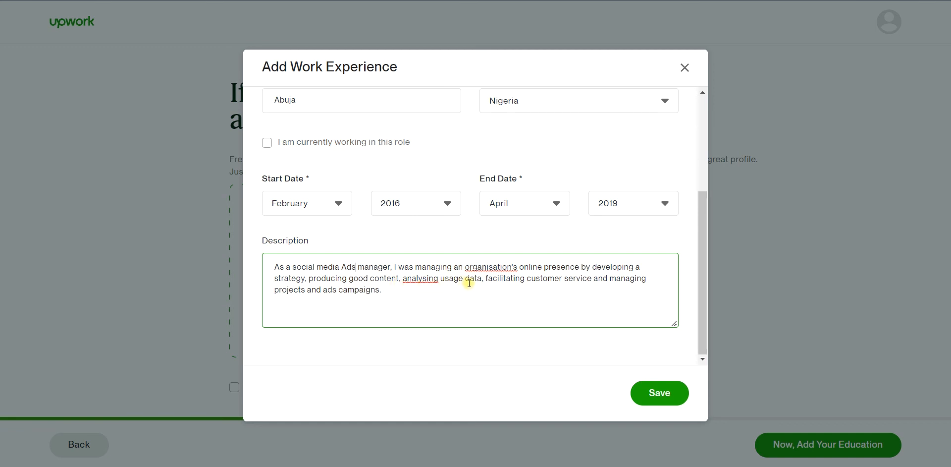
right_click(421, 283)
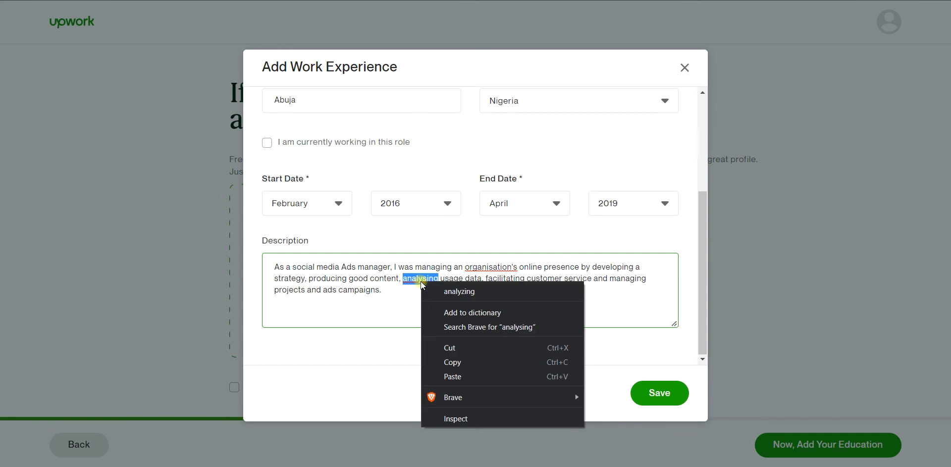
click(461, 291)
right_click(492, 269)
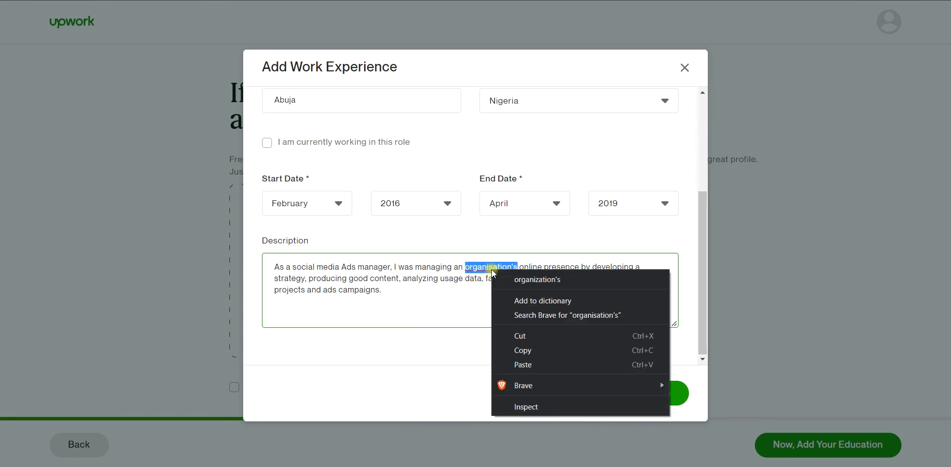
click(519, 280)
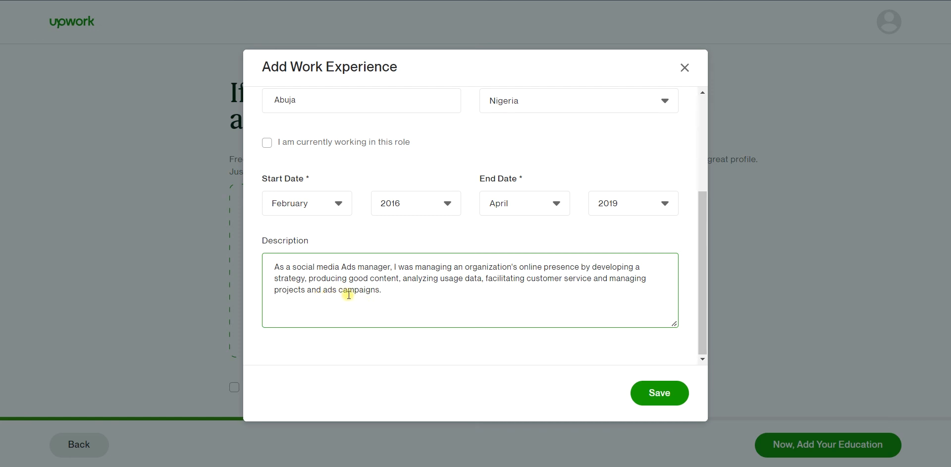
Extend the description's ending with "on google, facebook, twitter and Instagram." and save the work experience.
click(380, 293)
text(on google, facebook)
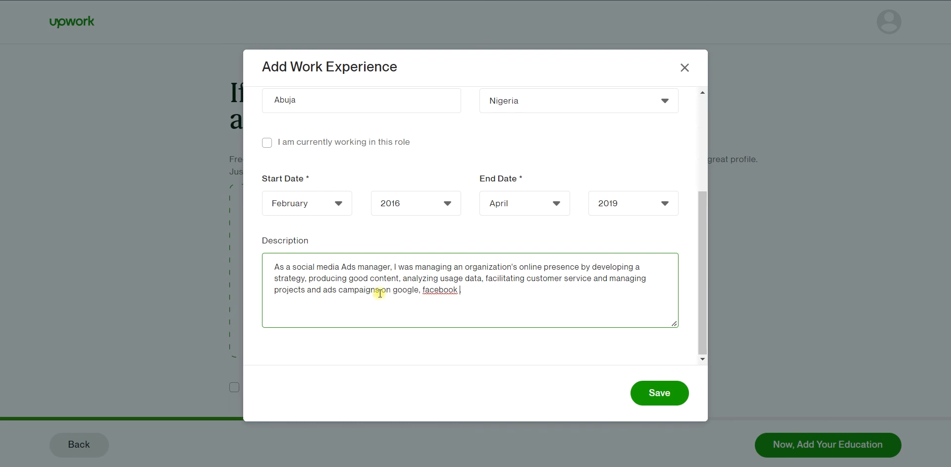
key(BackSpace)
text(twitter and Instagra)
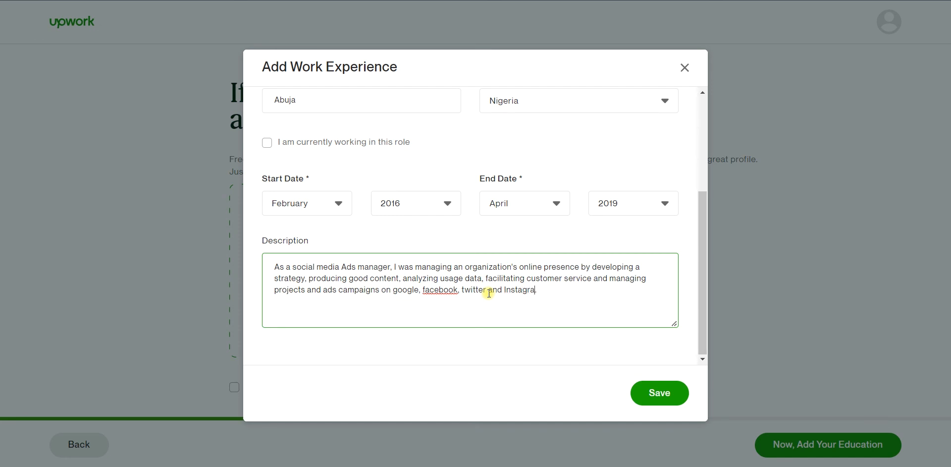
text(m)
text(.)
click(657, 393)
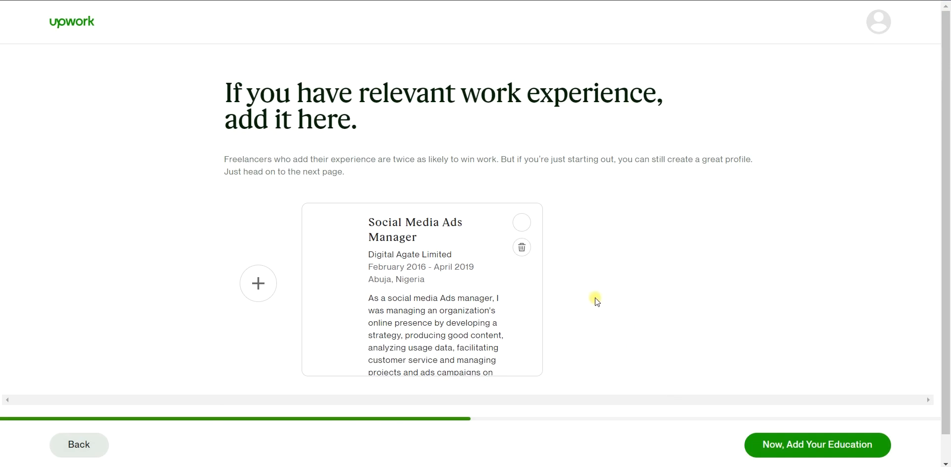
Reopen the saved Social Media Ads Manager entry for editing and change its company to "Pitchwarner NIgeria Ltd".
scroll(597, 300, down, 1)
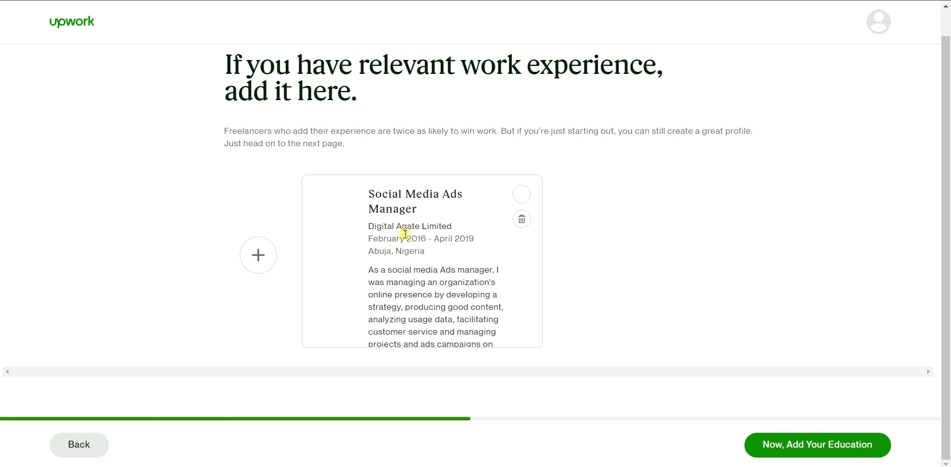
click(524, 197)
click(365, 197)
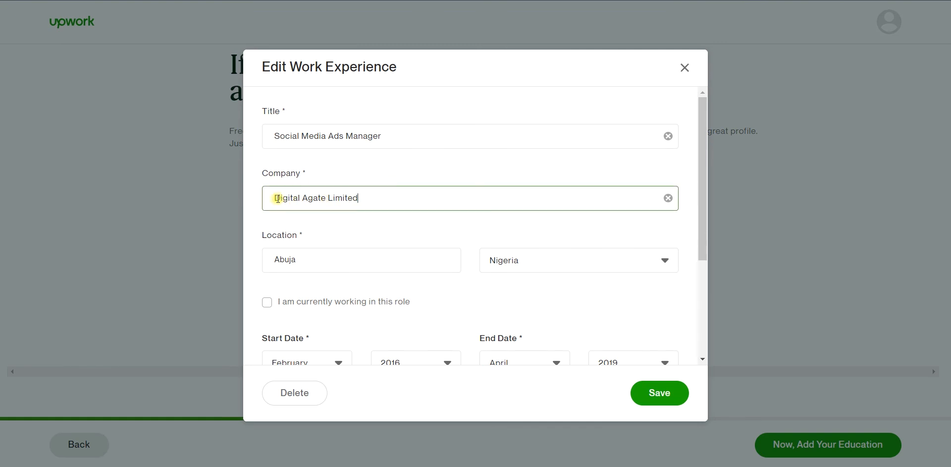
click(374, 195)
key(BackSpace)
key(BackSpace)
key(BackSpace)
key(BackSpace)
key(BackSpace)
key(BackSpace)
key(BackSpace)
key(BackSpace)
key(BackSpace)
key(BackSpace)
key(BackSpace)
key(BackSpace)
key(BackSpace)
key(BackSpace)
key(BackSpace)
key(BackSpace)
key(BackSpace)
key(BackSpace)
key(BackSpace)
key(BackSpace)
key(BackSpace)
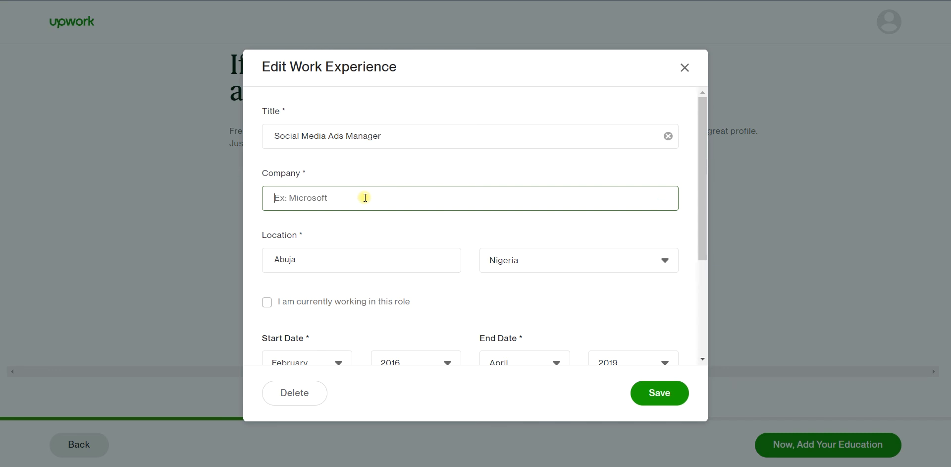
text(Pitc)
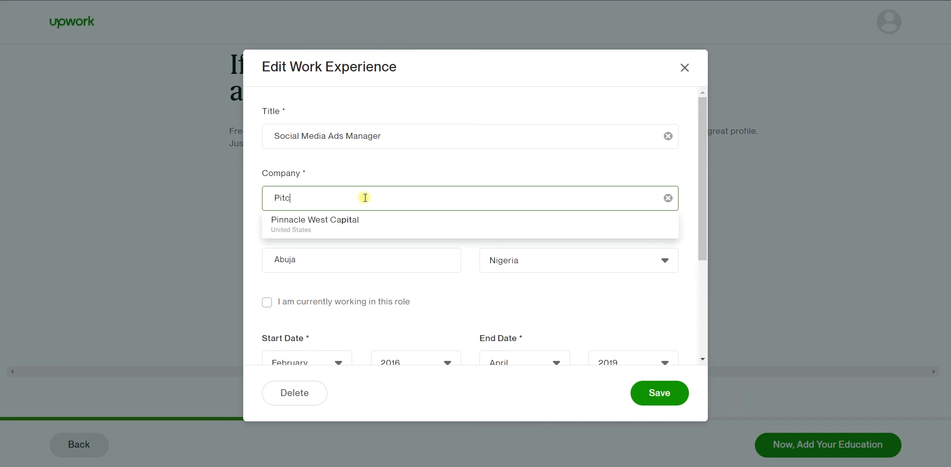
text(hwa)
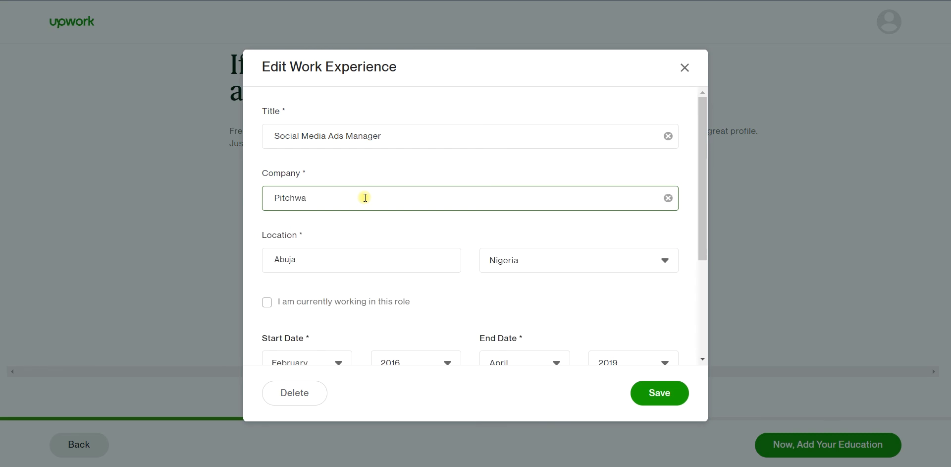
text(rner NIgeria Ltd)
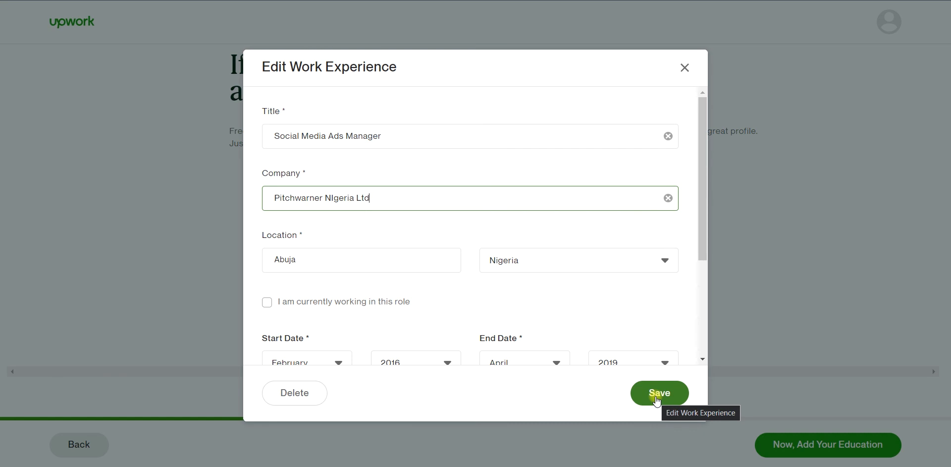
Set the work experience's city to Lagos and save the edited entry.
click(311, 258)
double_click(282, 258)
text(Lagos)
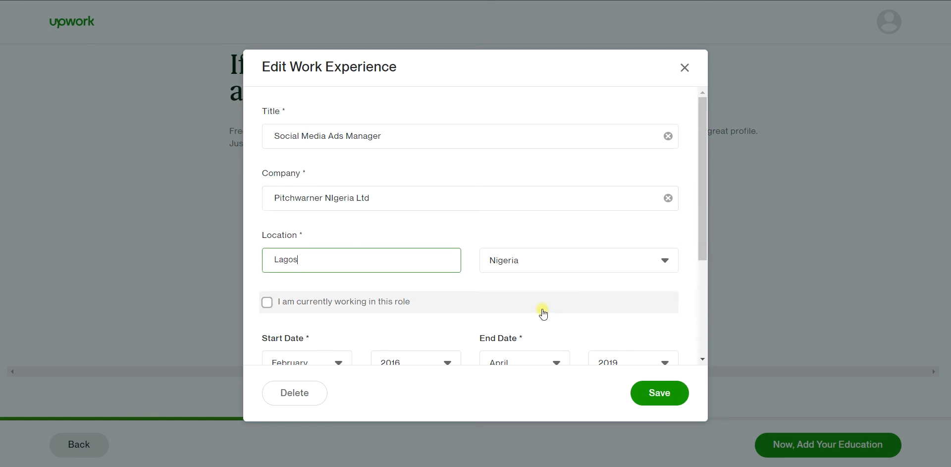
click(656, 395)
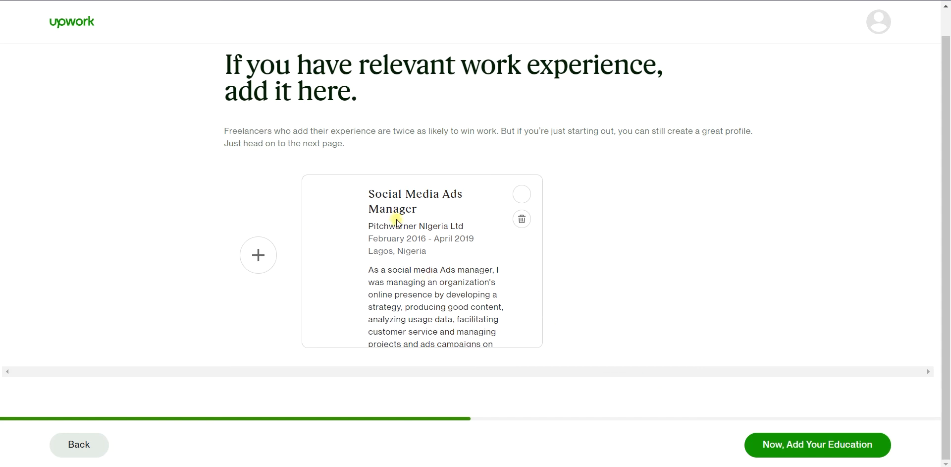
Open a blank form for adding a second work experience entry.
click(259, 255)
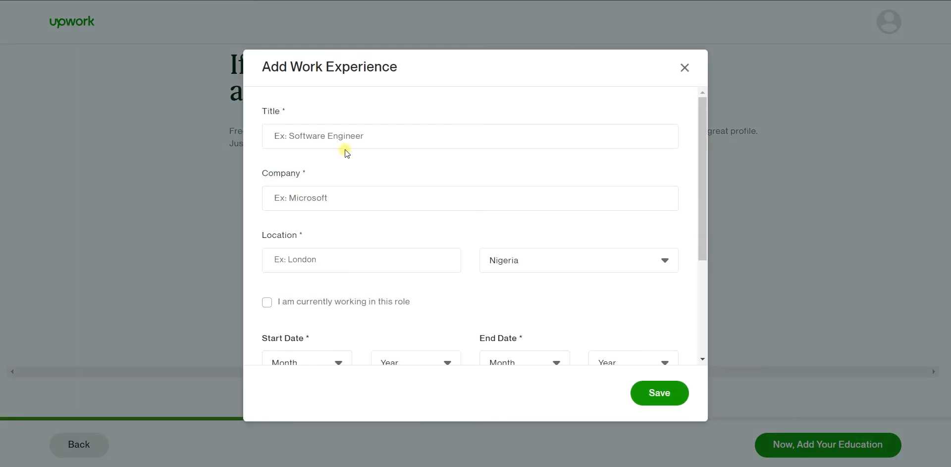
click(357, 133)
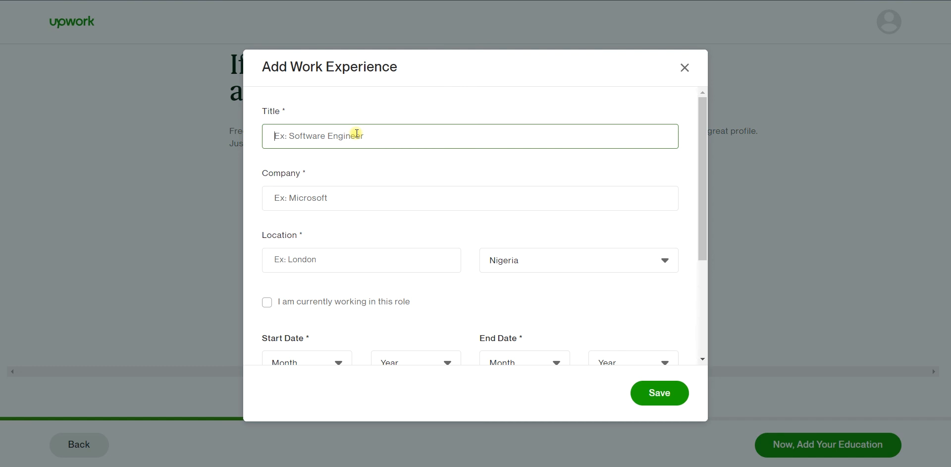
text(Ads)
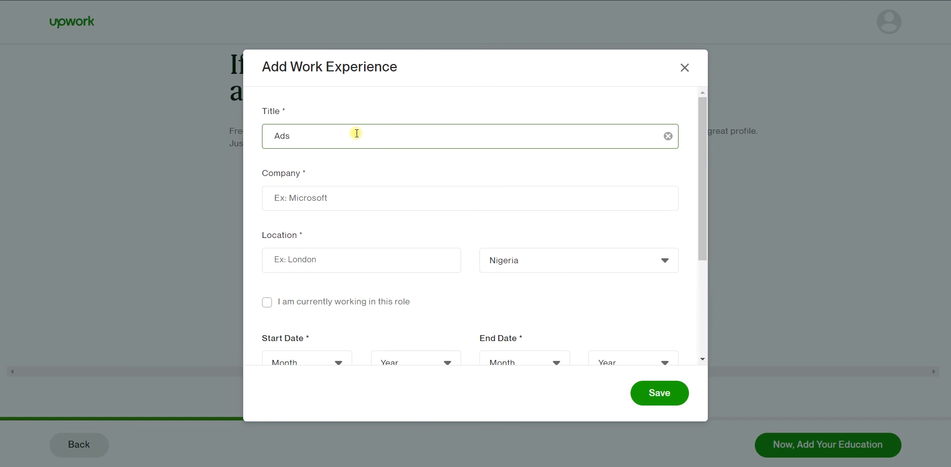
key(BackSpace)
key(BackSpace)
key(BackSpace)
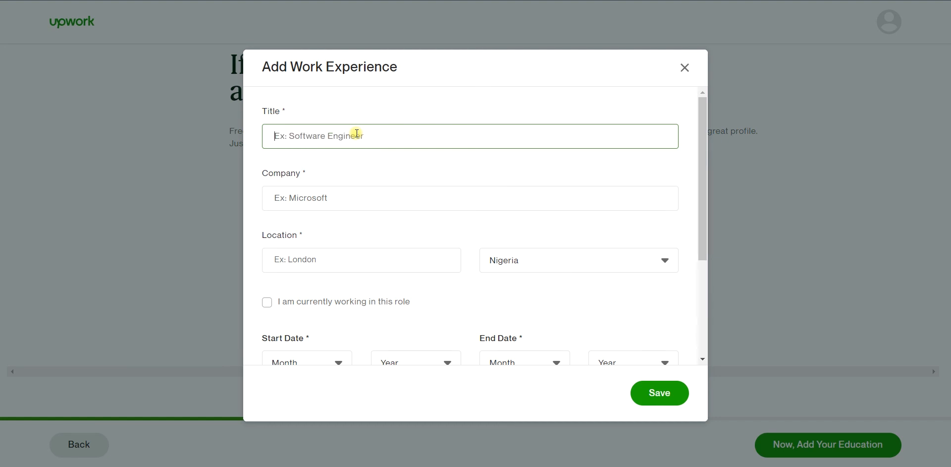
text(Docil)
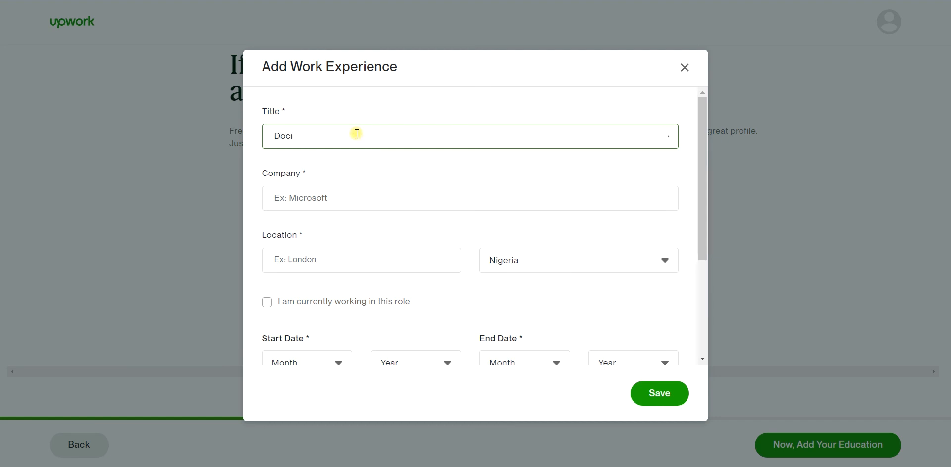
key(BackSpace)
key(BackSpace)
key(BackSpace)
key(BackSpace)
key(BackSpace)
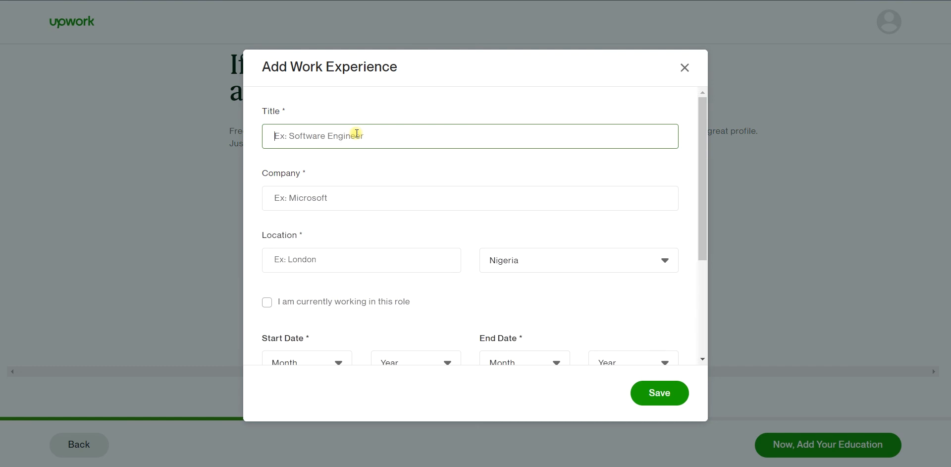
Enter "Social Media Ads Manager" as the new work experience's title and "Digital Agate Limited" as its company.
text(Soc)
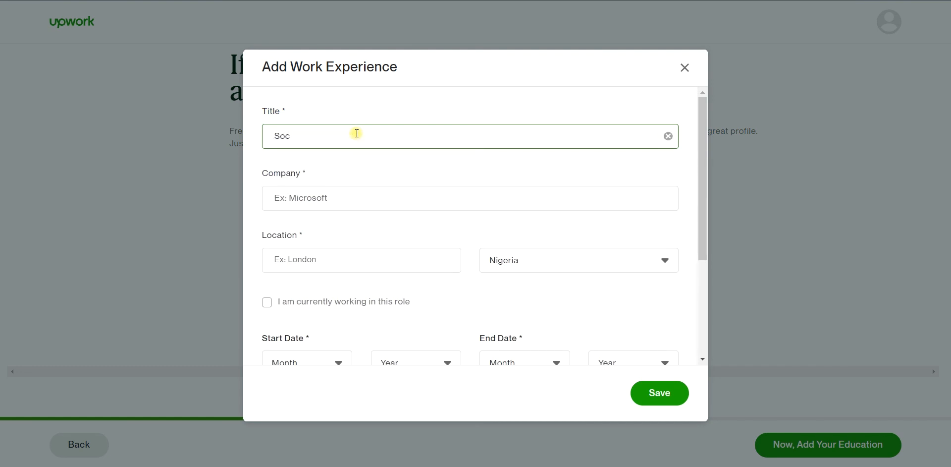
text(ial Media Ads Manager)
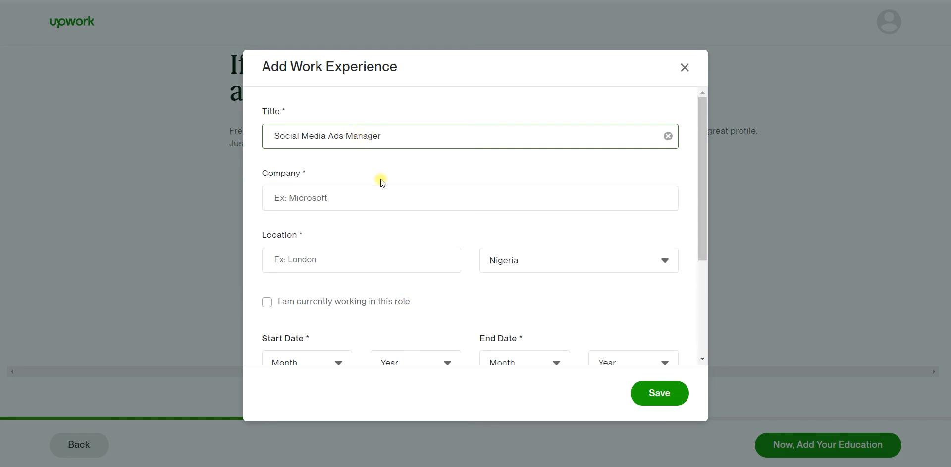
click(350, 199)
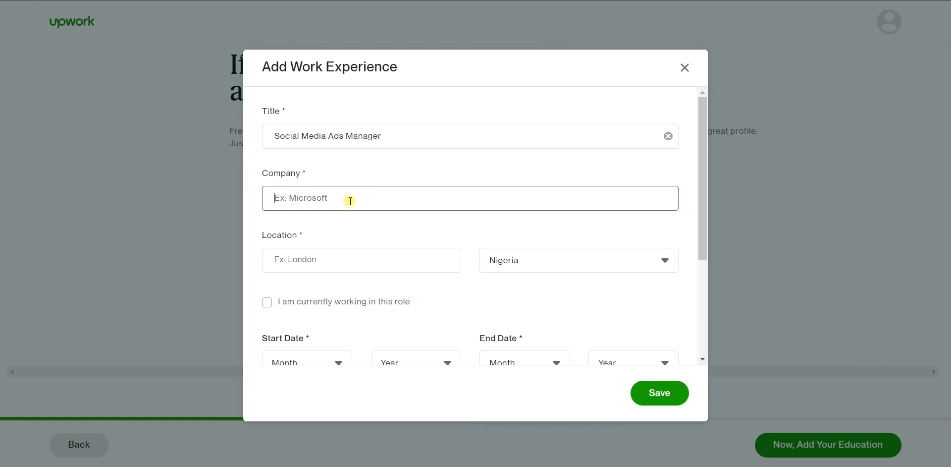
text(Dig)
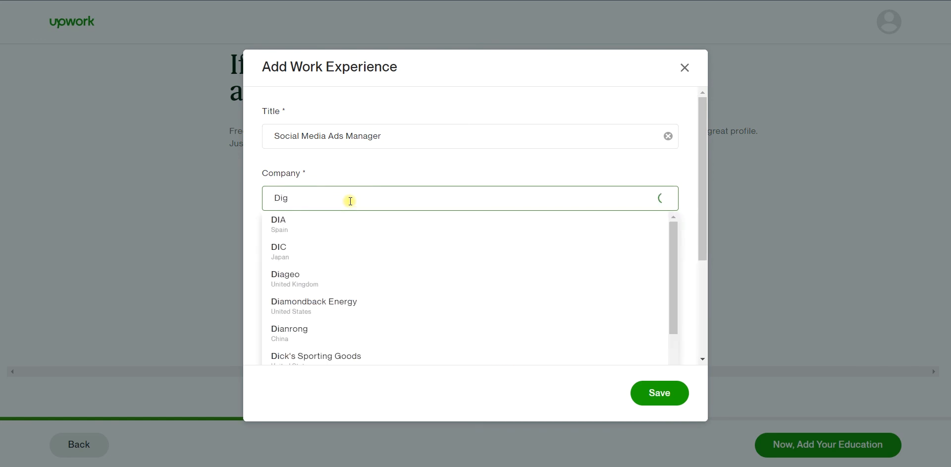
text(i)
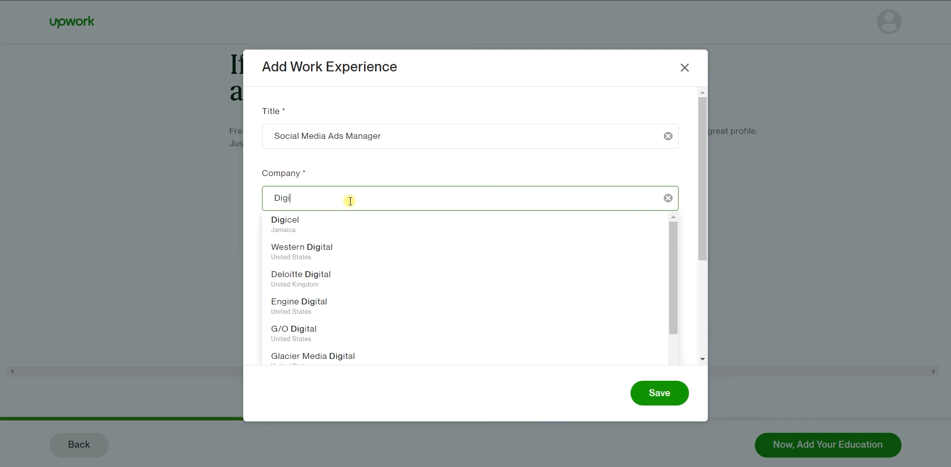
text(tal )
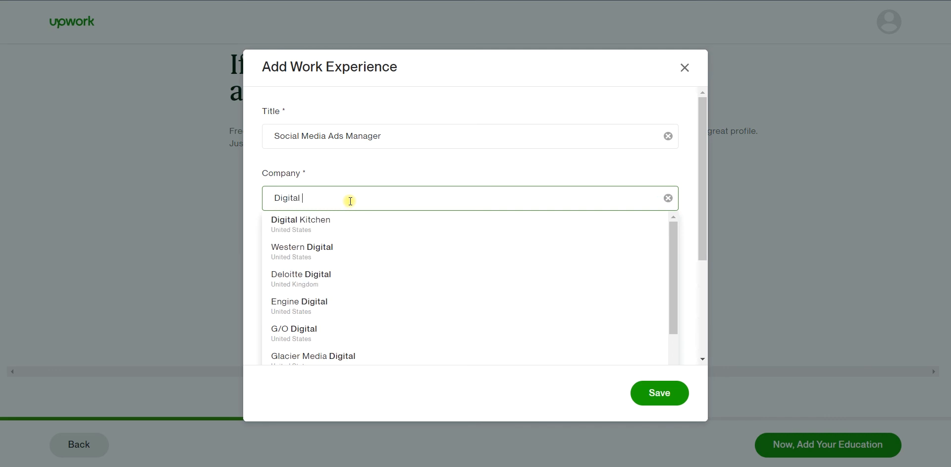
text(Agate )
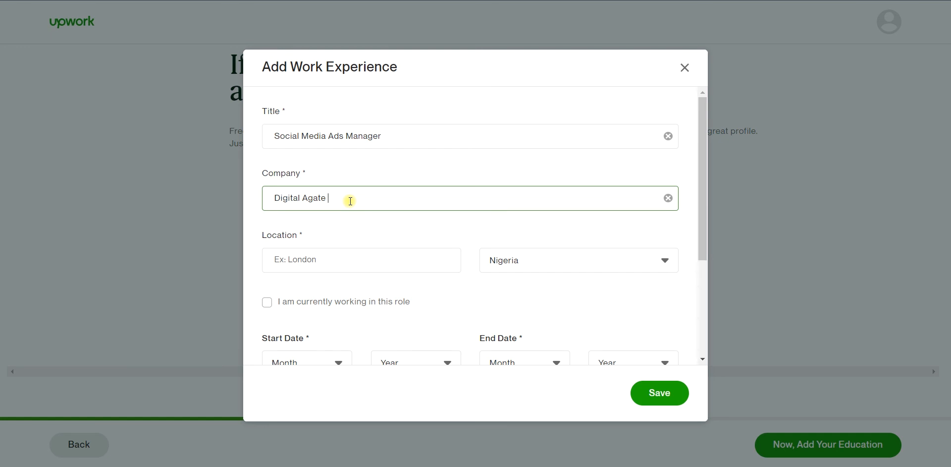
text(Limited)
Set the new work experience's city to Abuja and mark it as a role currently being worked in.
click(345, 262)
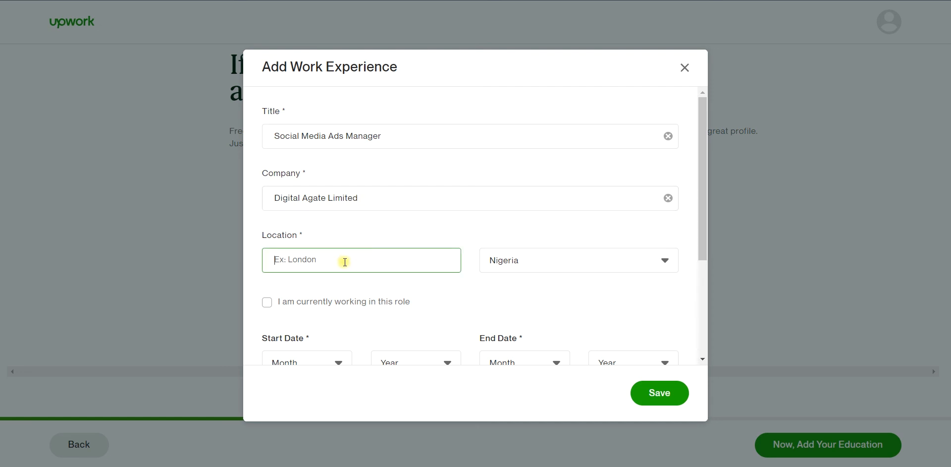
text(Abuja)
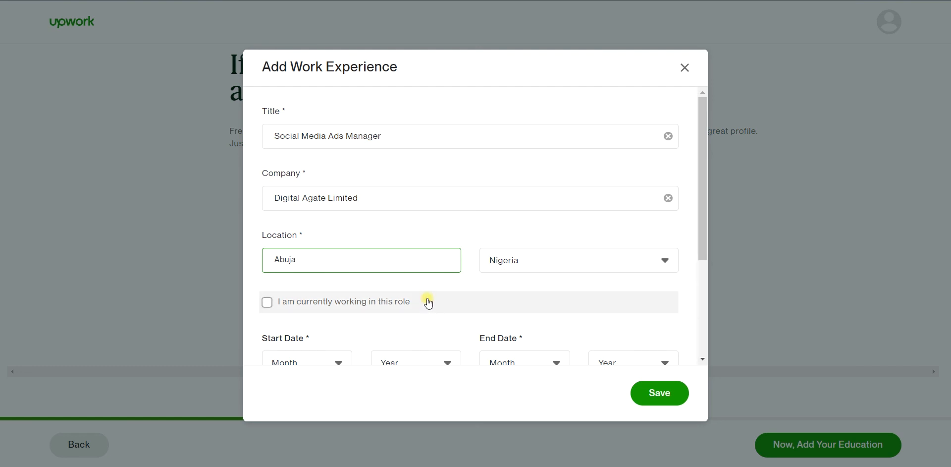
scroll(428, 301, down, 3)
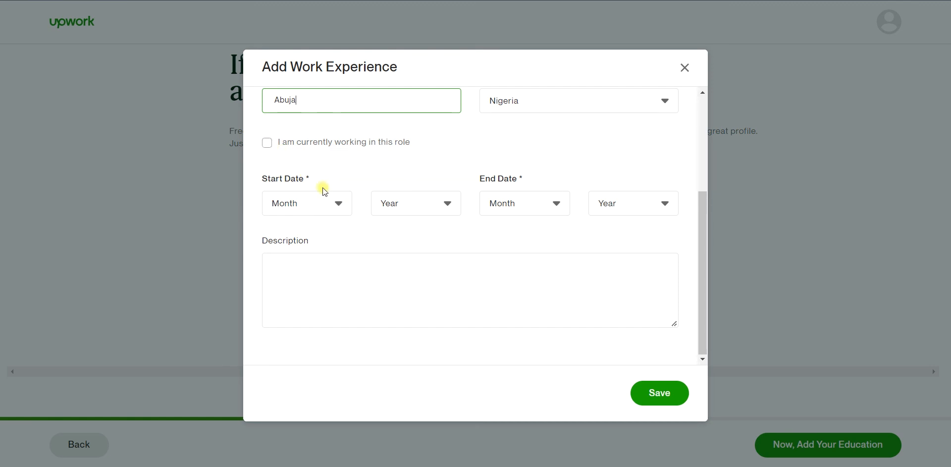
click(267, 143)
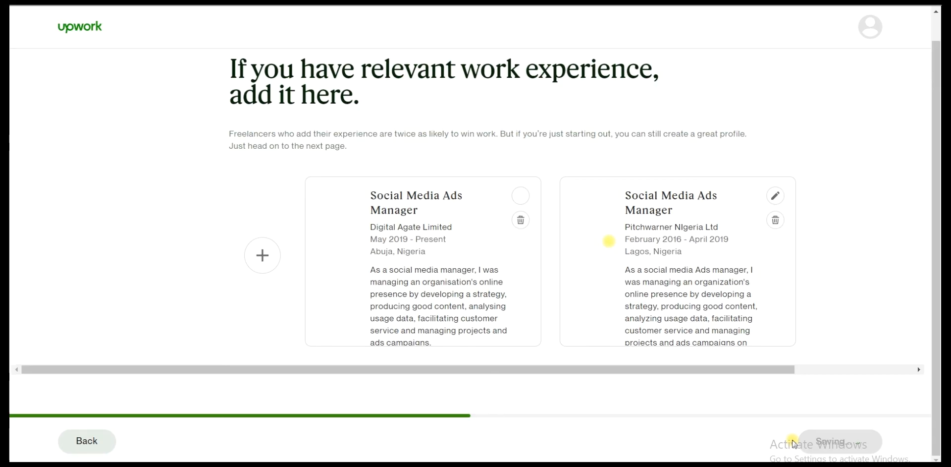